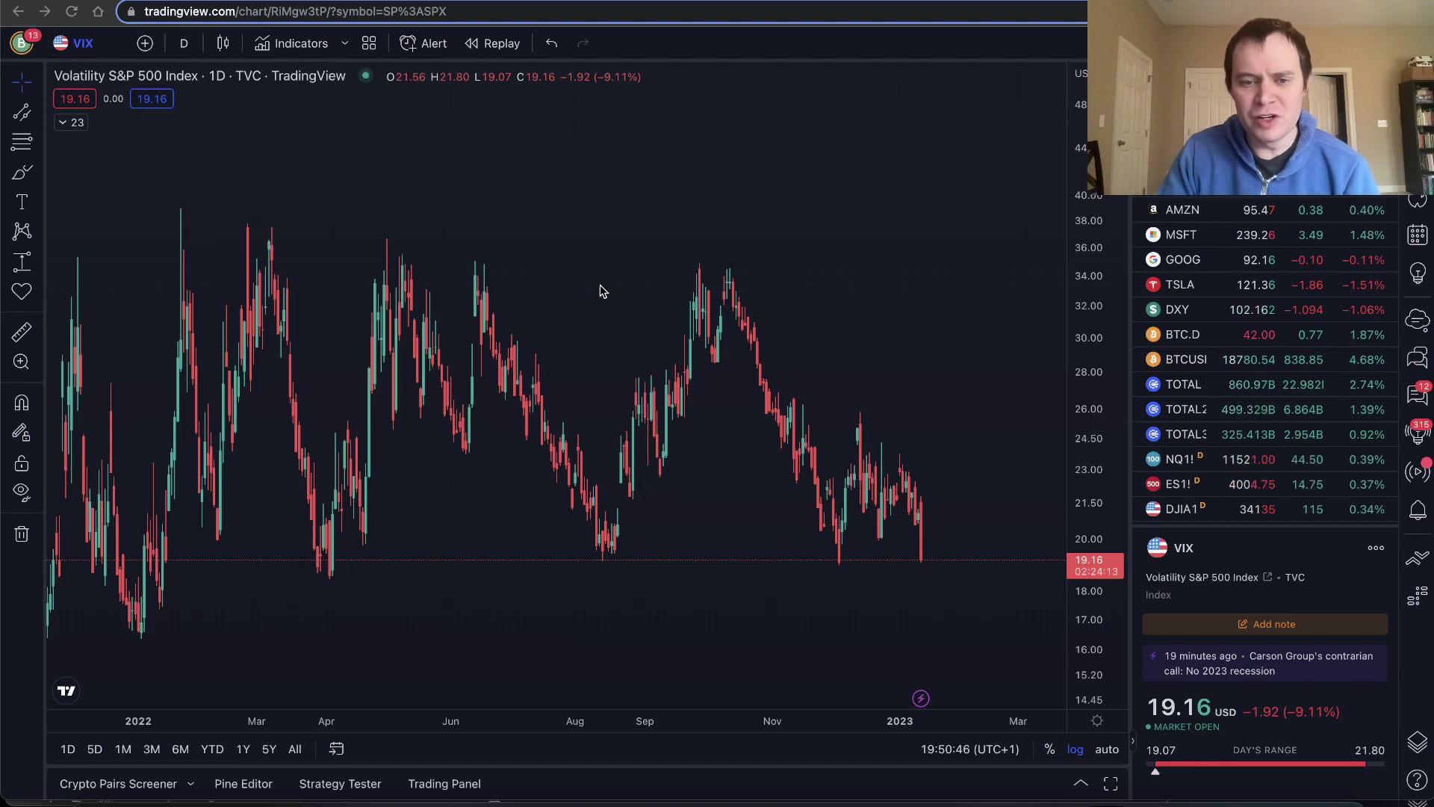
Draw a thin red rectangle band across the VIX lows near 19
scroll(604, 291, "left", 3)
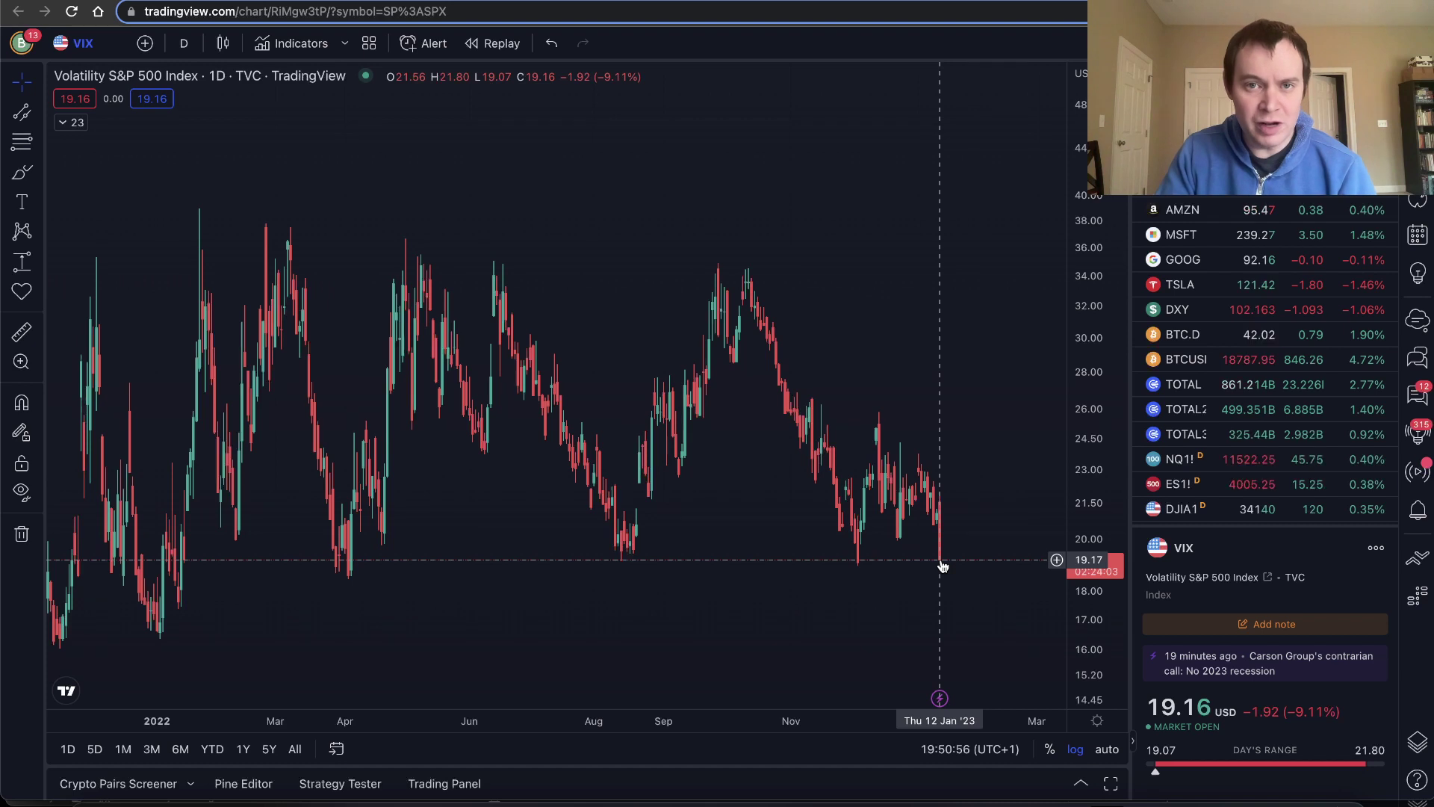
left_click(37, 112)
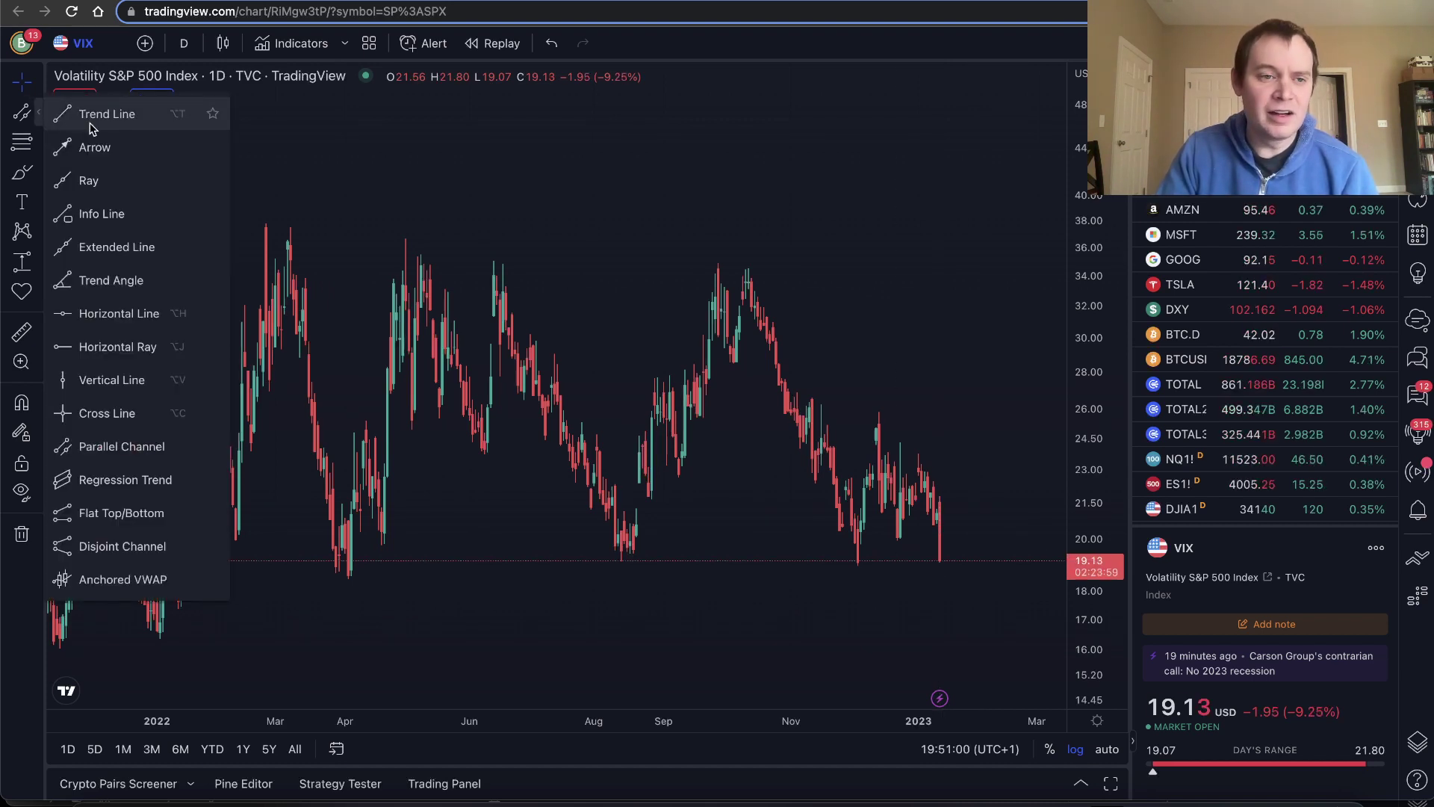
left_click(35, 172)
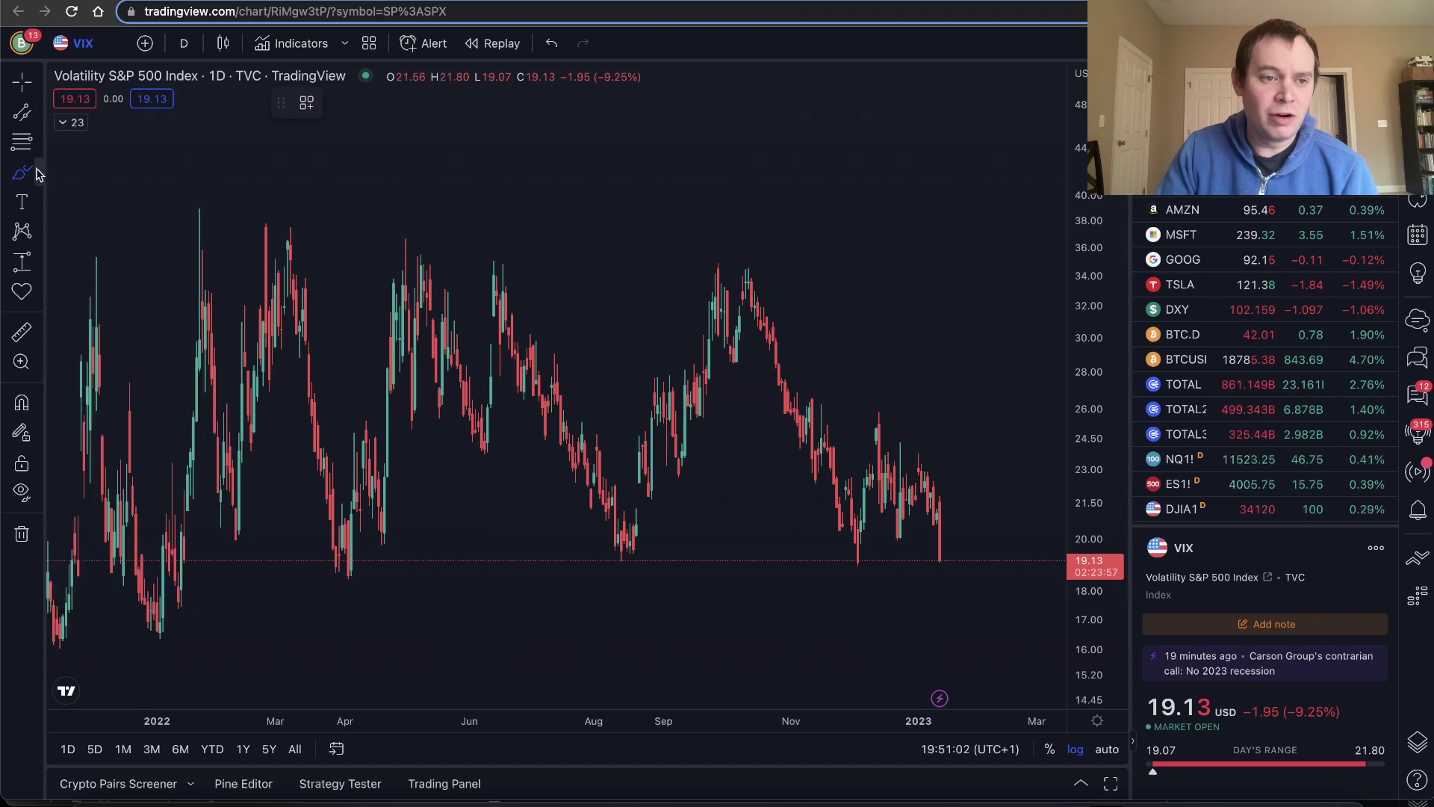
left_click(39, 174)
left_click(90, 237)
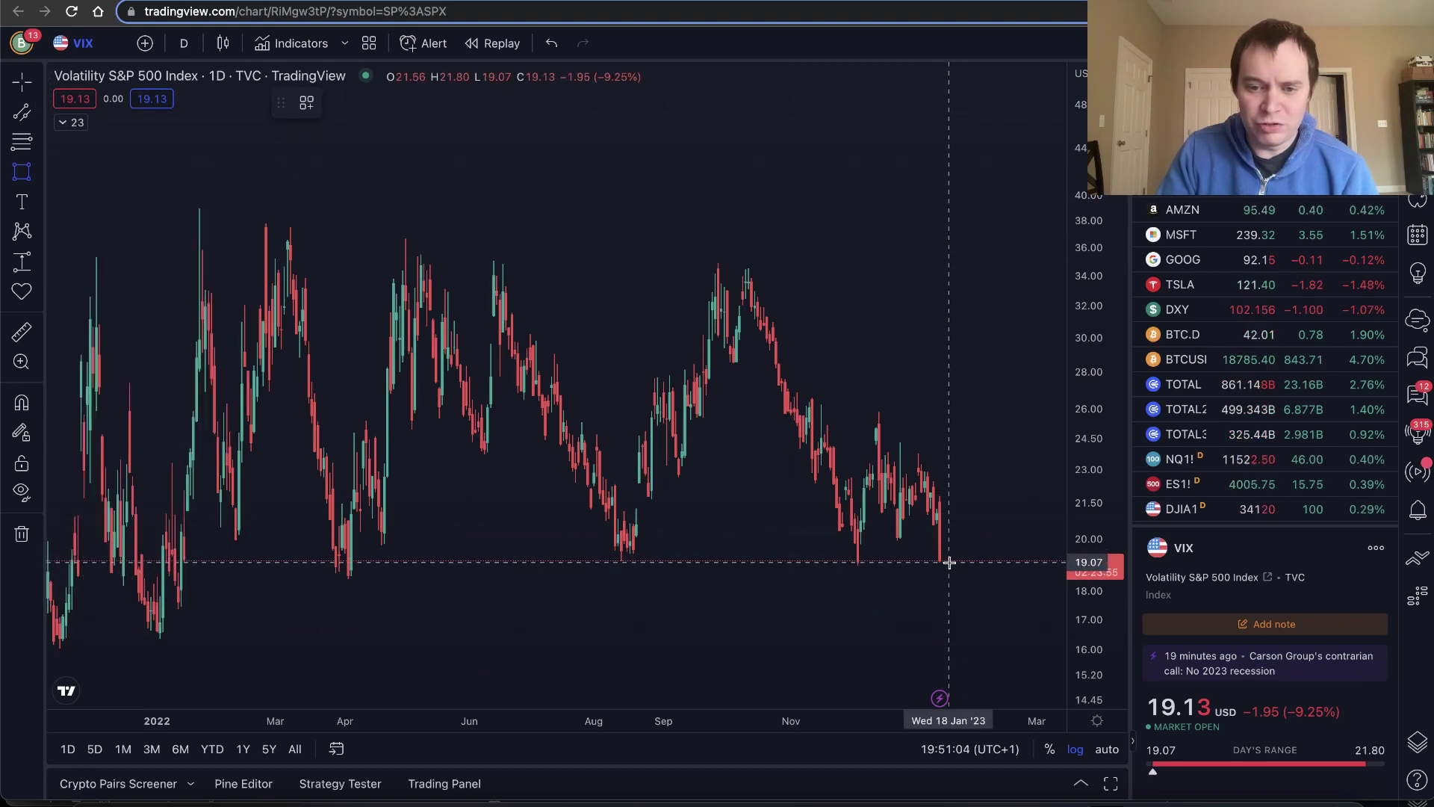
left_click_drag(954, 564, 542, 557)
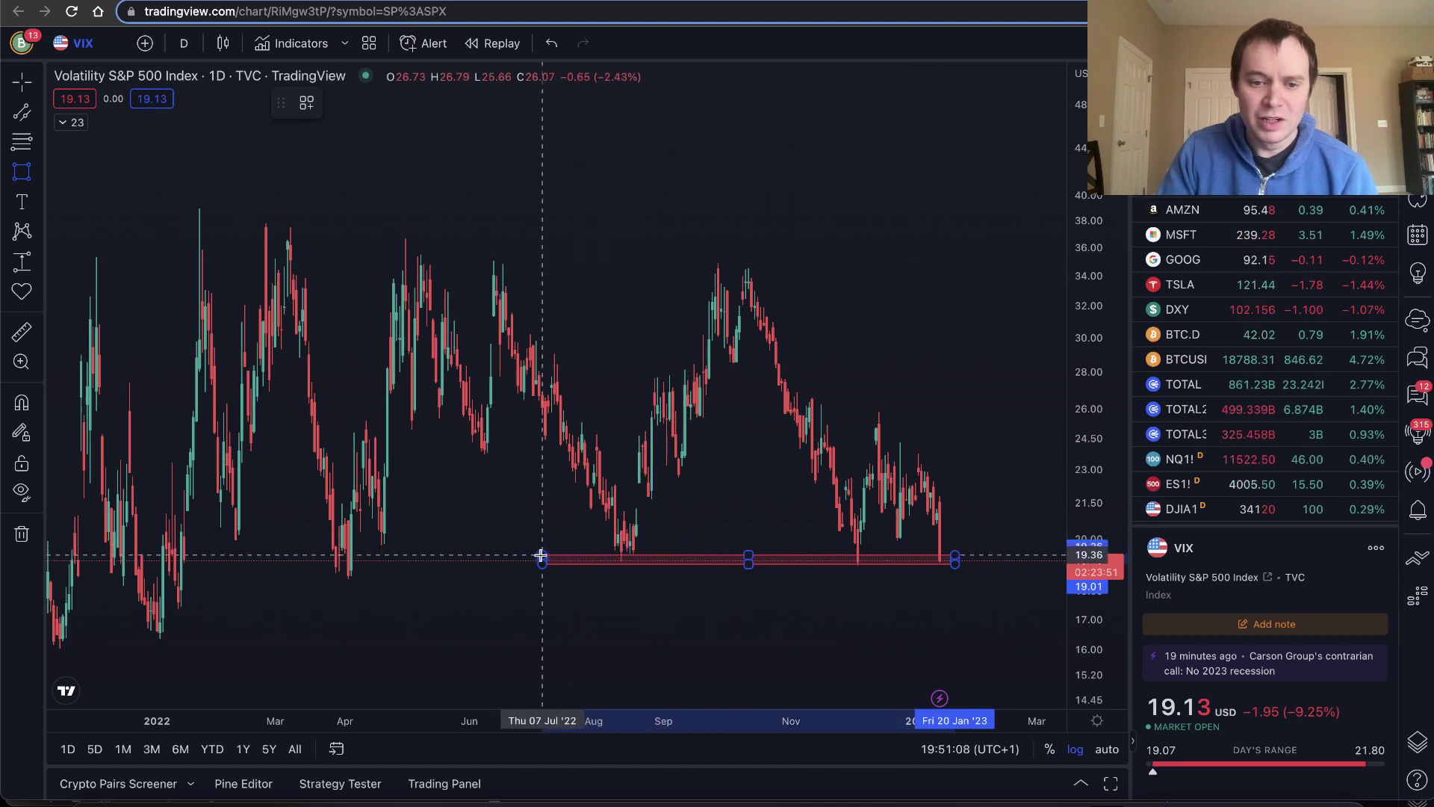
Restore the cross cursor, deselect the band and switch to the SPX weekly chart
left_click(38, 82)
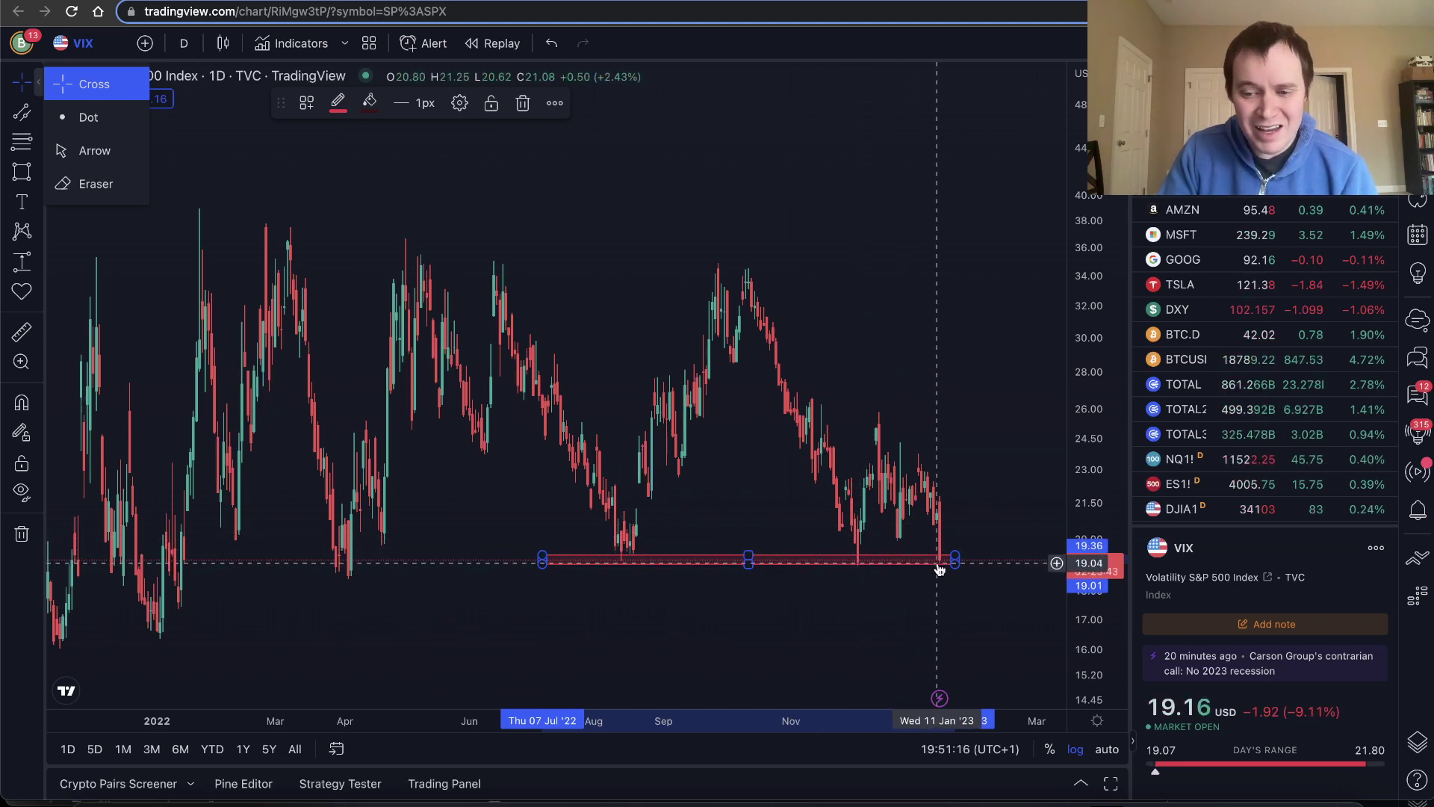
left_click(963, 464)
scroll(971, 418, "left", 3)
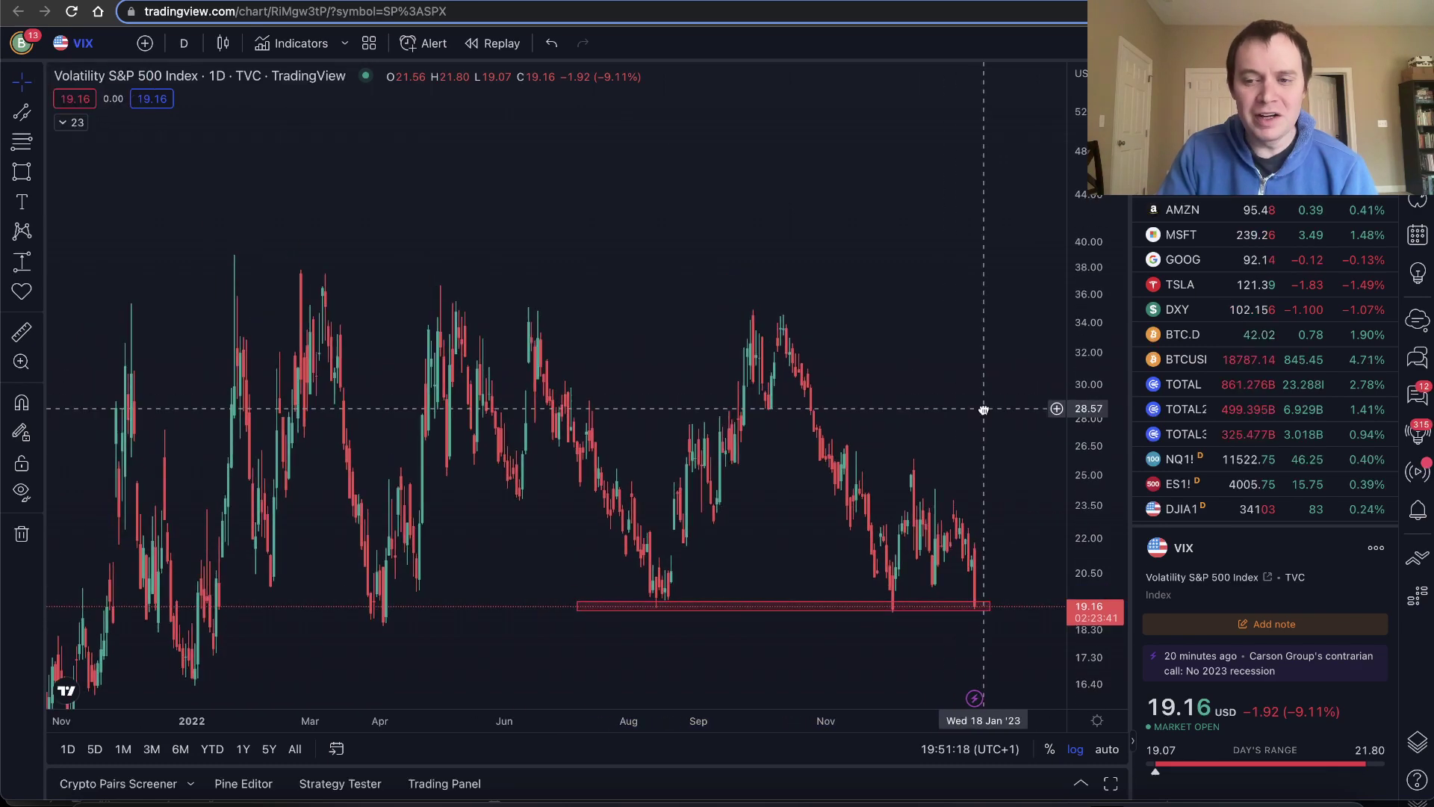
scroll(934, 390, "up", 4)
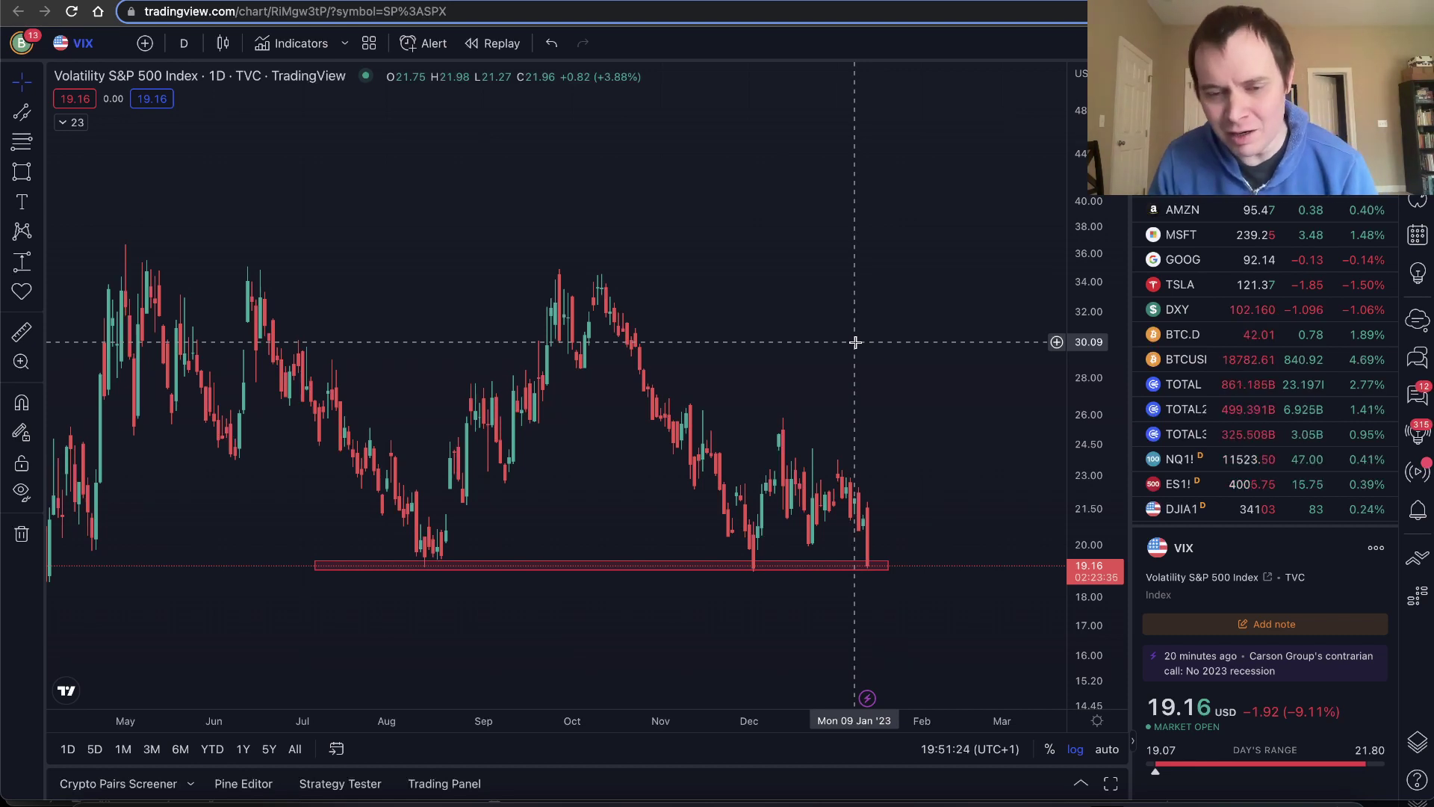
scroll(855, 342, "down", 5)
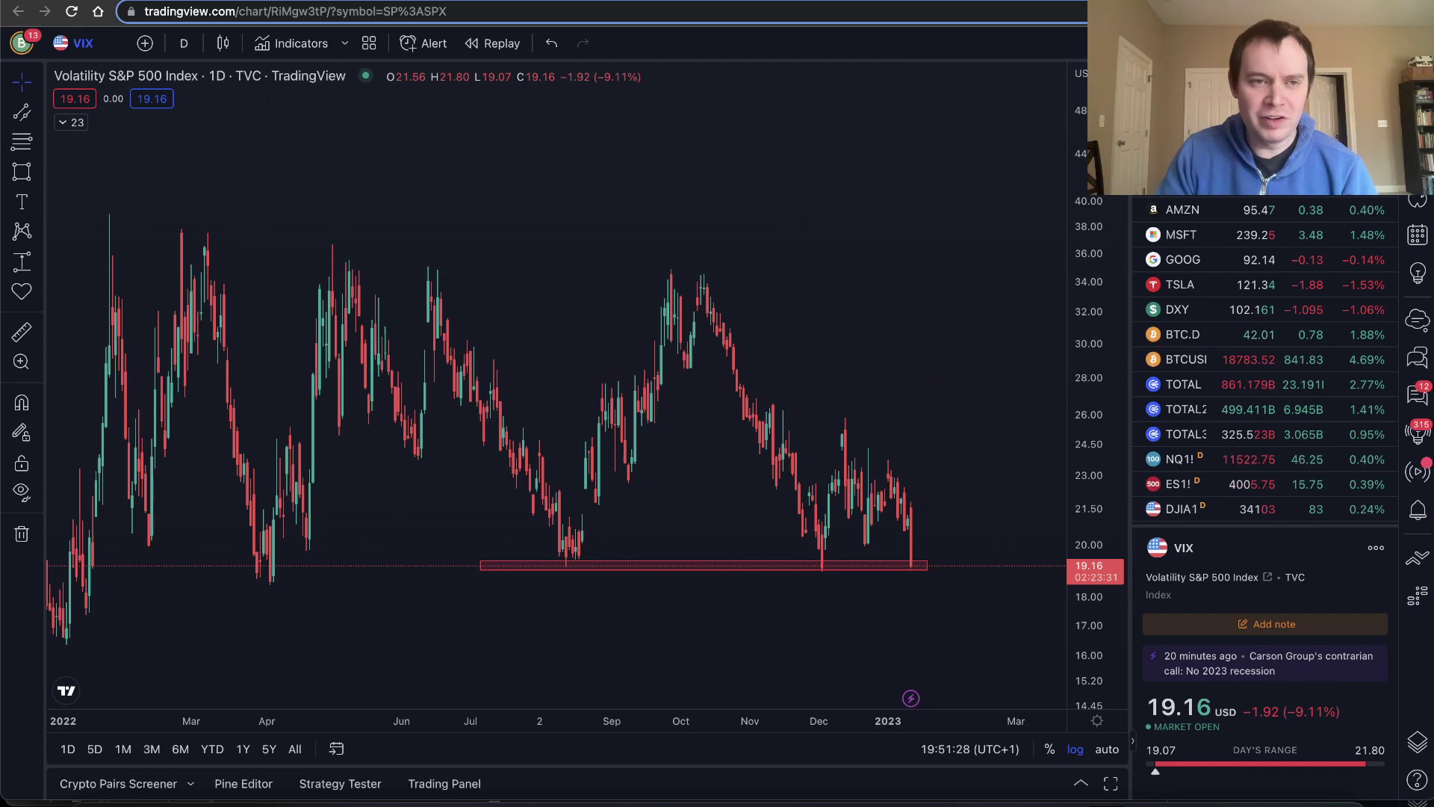
key("space")
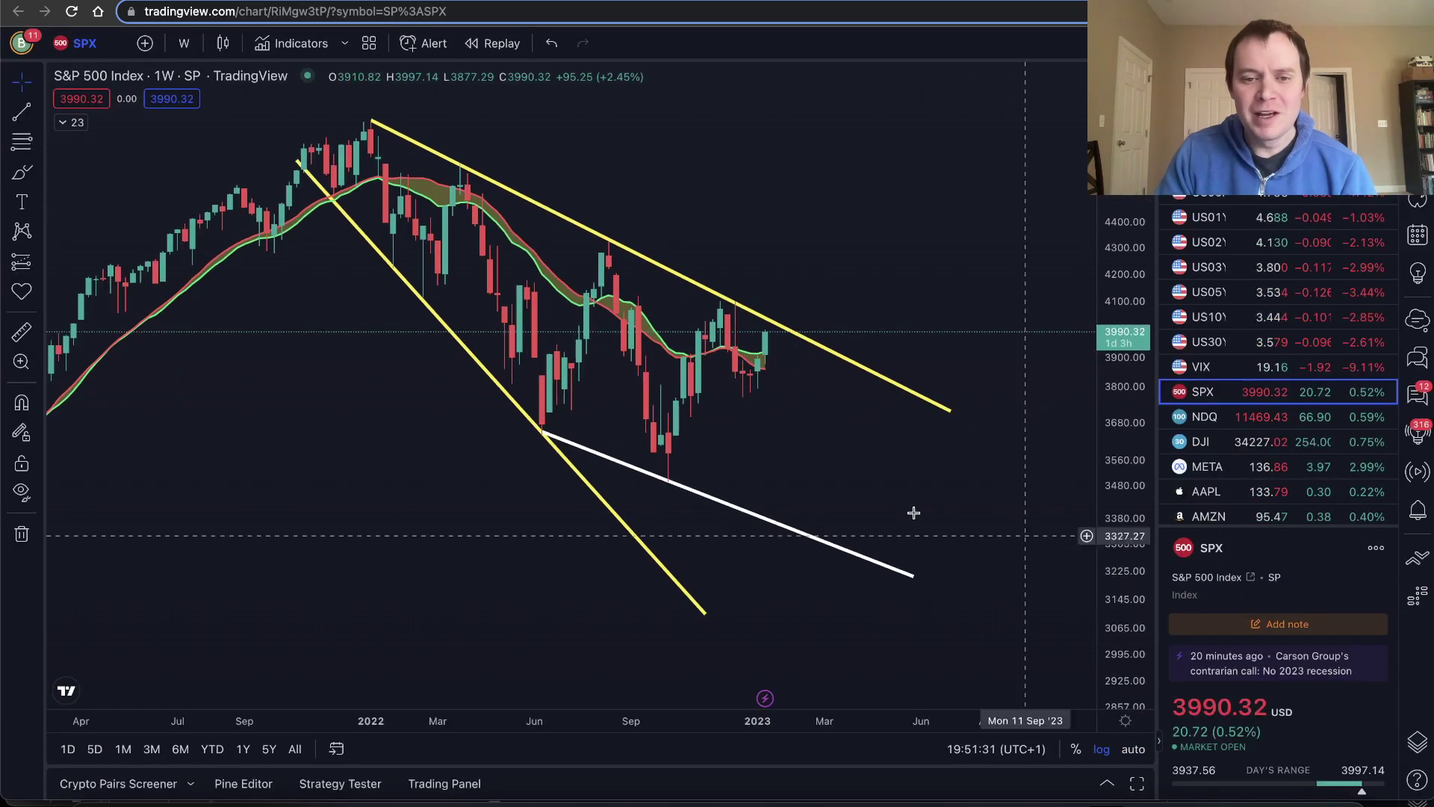
Hide the Bitcoin Bull Market Support indicator from the SPX weekly legend
left_click(65, 122)
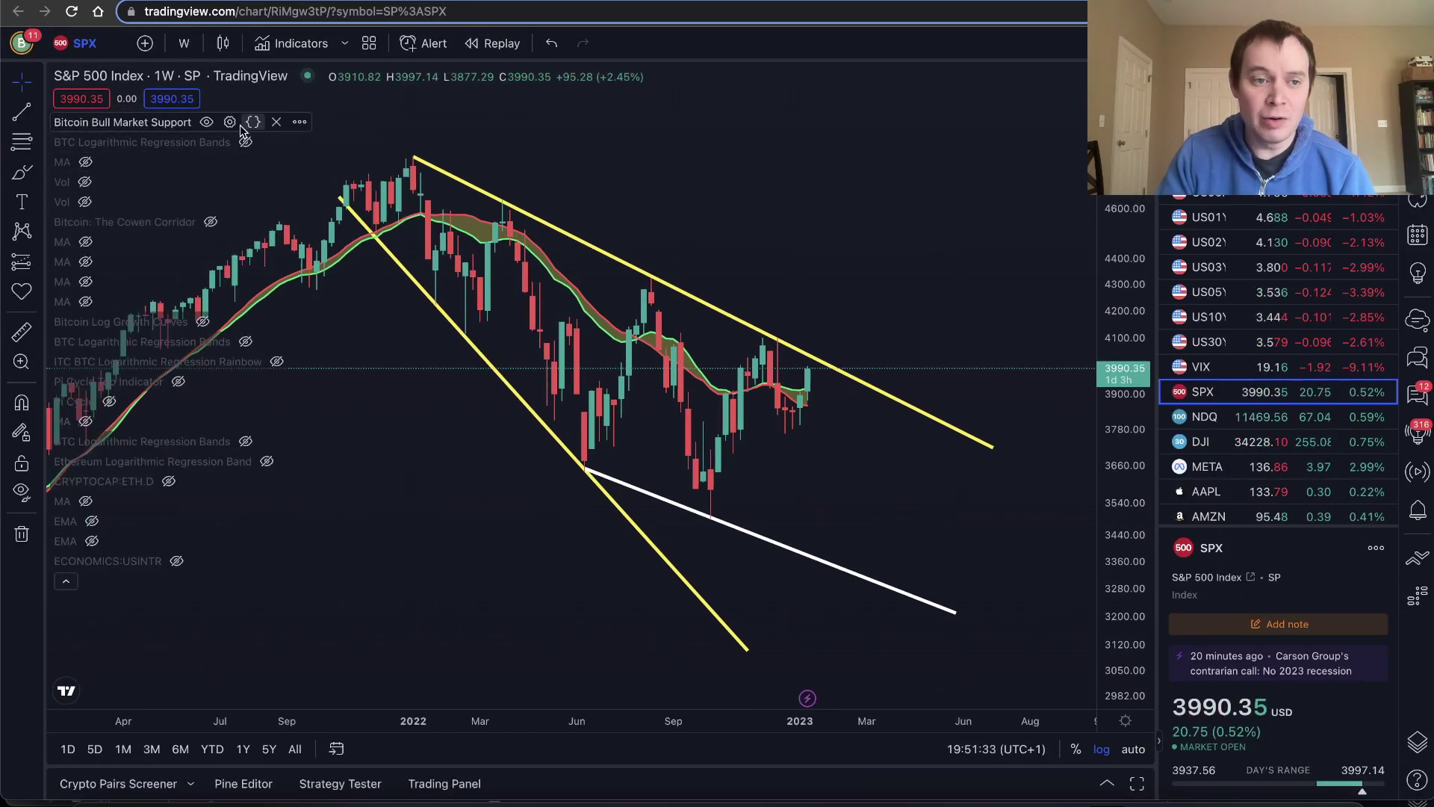
left_click(230, 124)
left_click(206, 122)
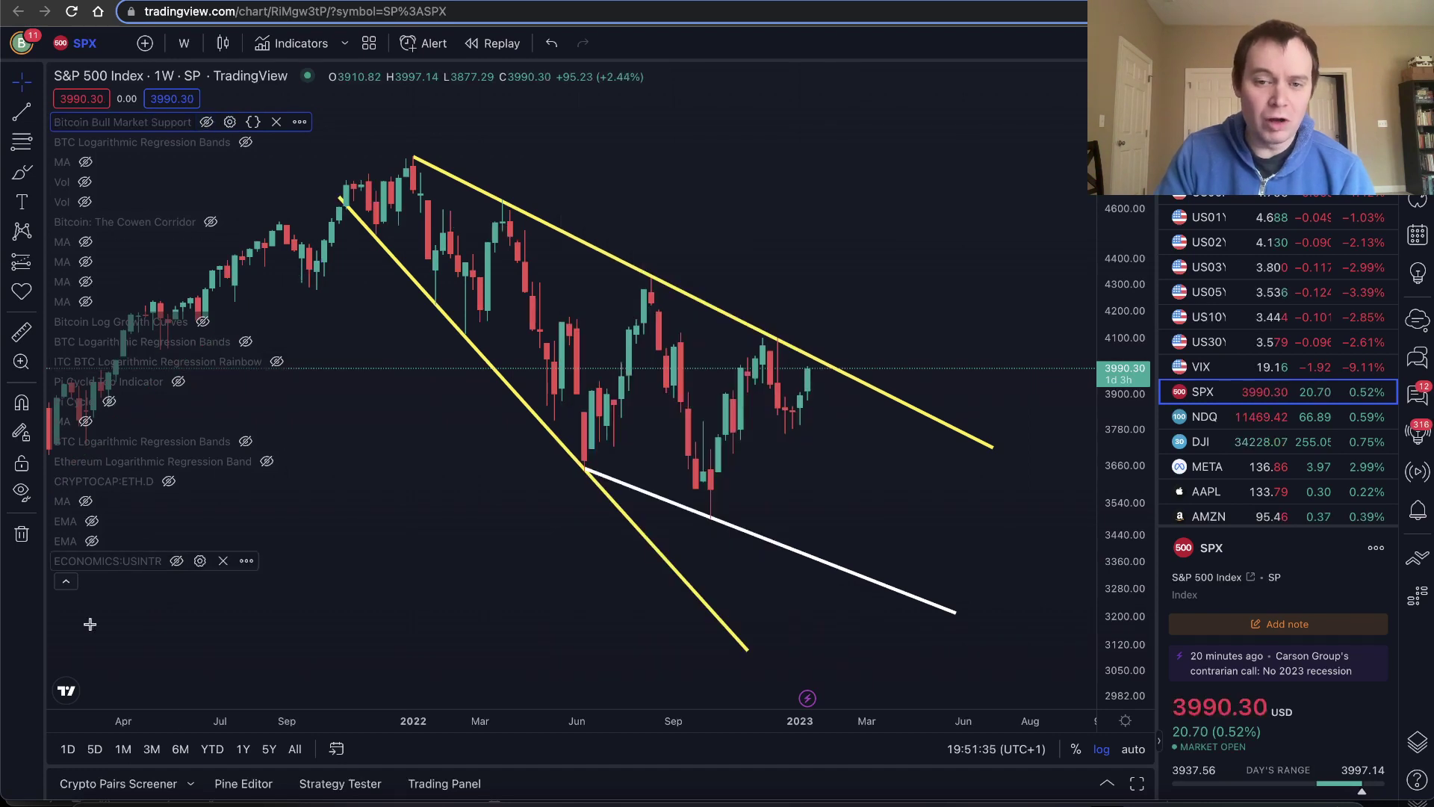
left_click(66, 584)
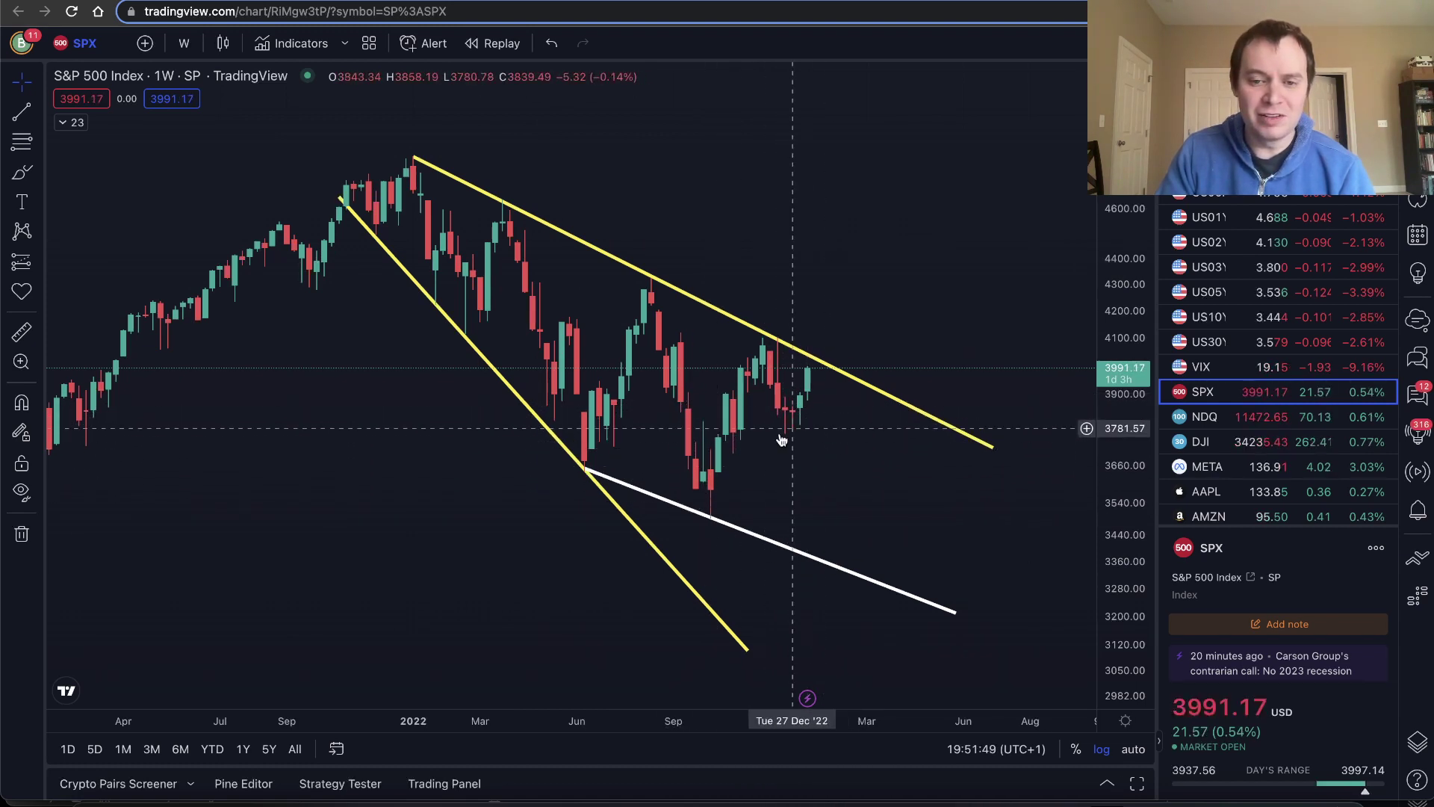
Sketch a freehand ellipse around the latest SPX candles, then delete it
left_click(22, 173)
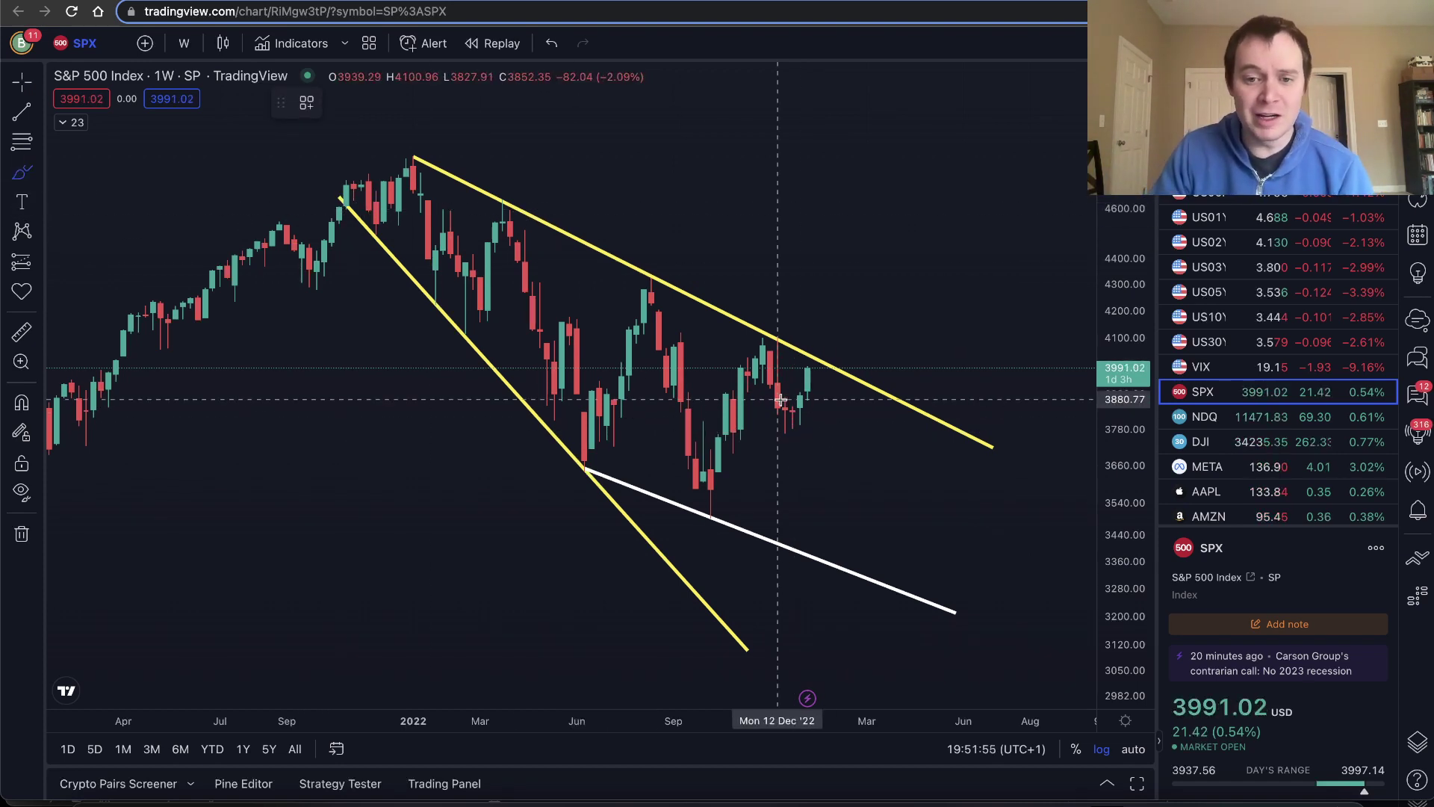
mouse_move(805, 411)
left_mouse_down()
mouse_move(777, 428)
mouse_move(802, 410)
left_mouse_up()
left_click(491, 103)
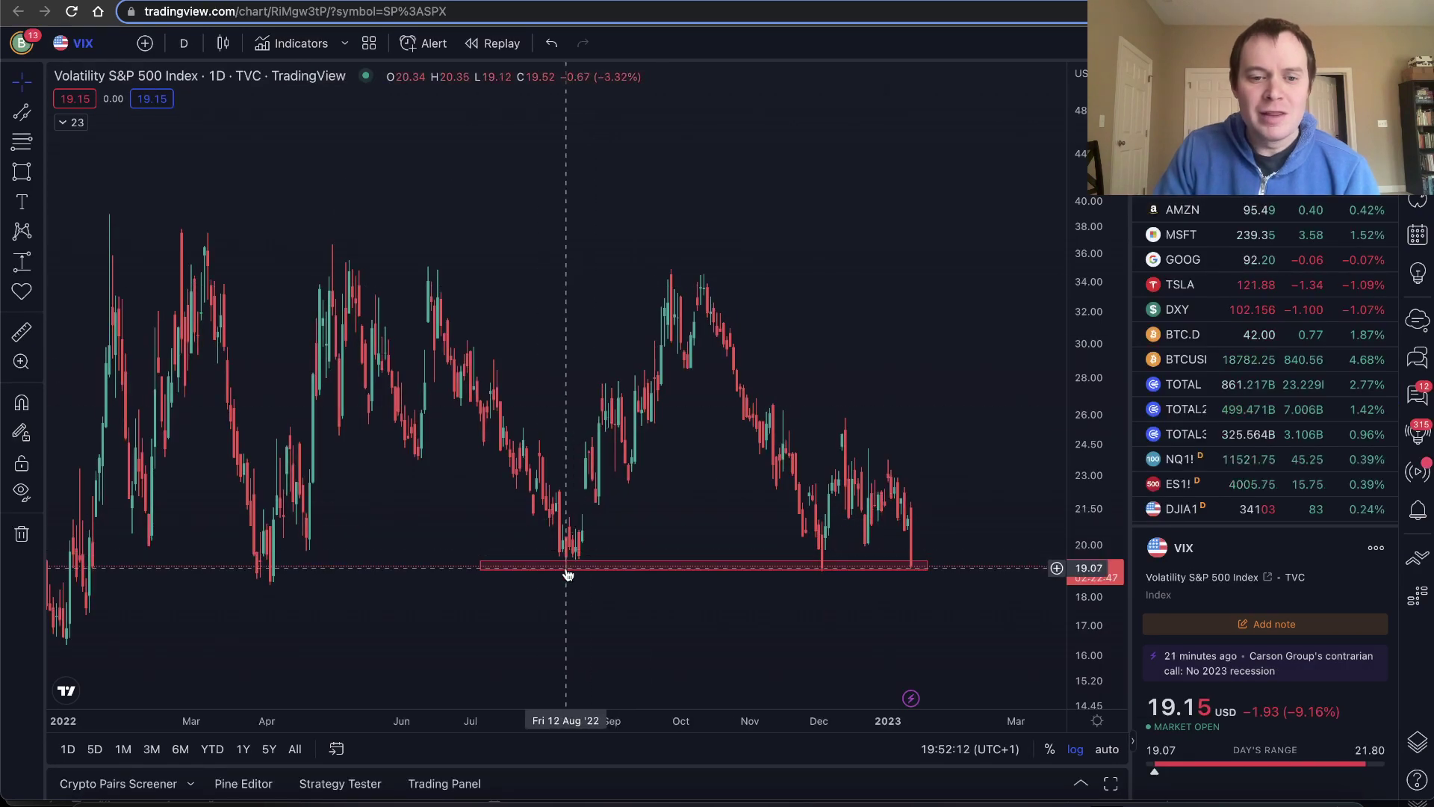
Draw freehand Brush circles around the August and December 2022 VIX lows on the 19 band
left_click(37, 113)
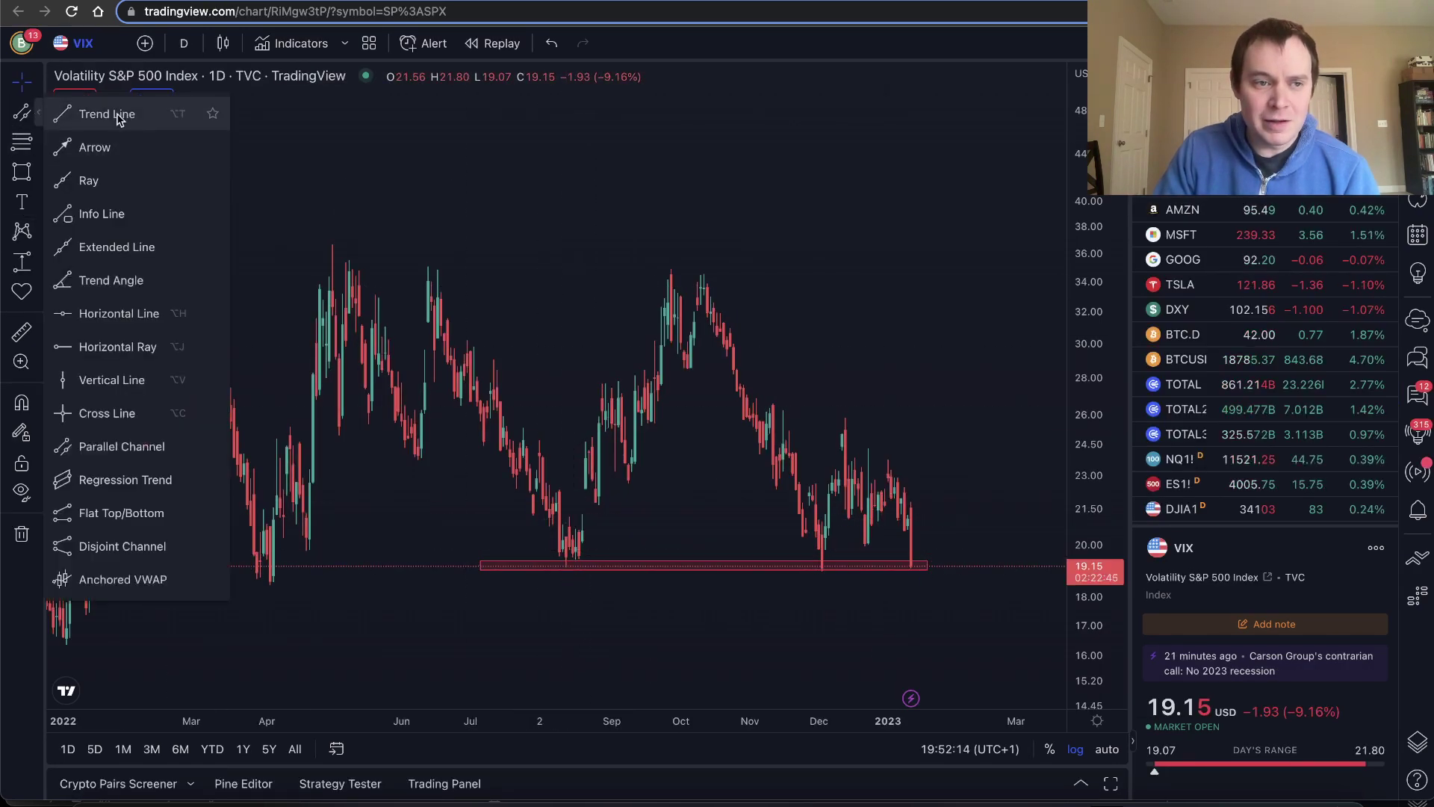
left_click(38, 172)
left_click(88, 173)
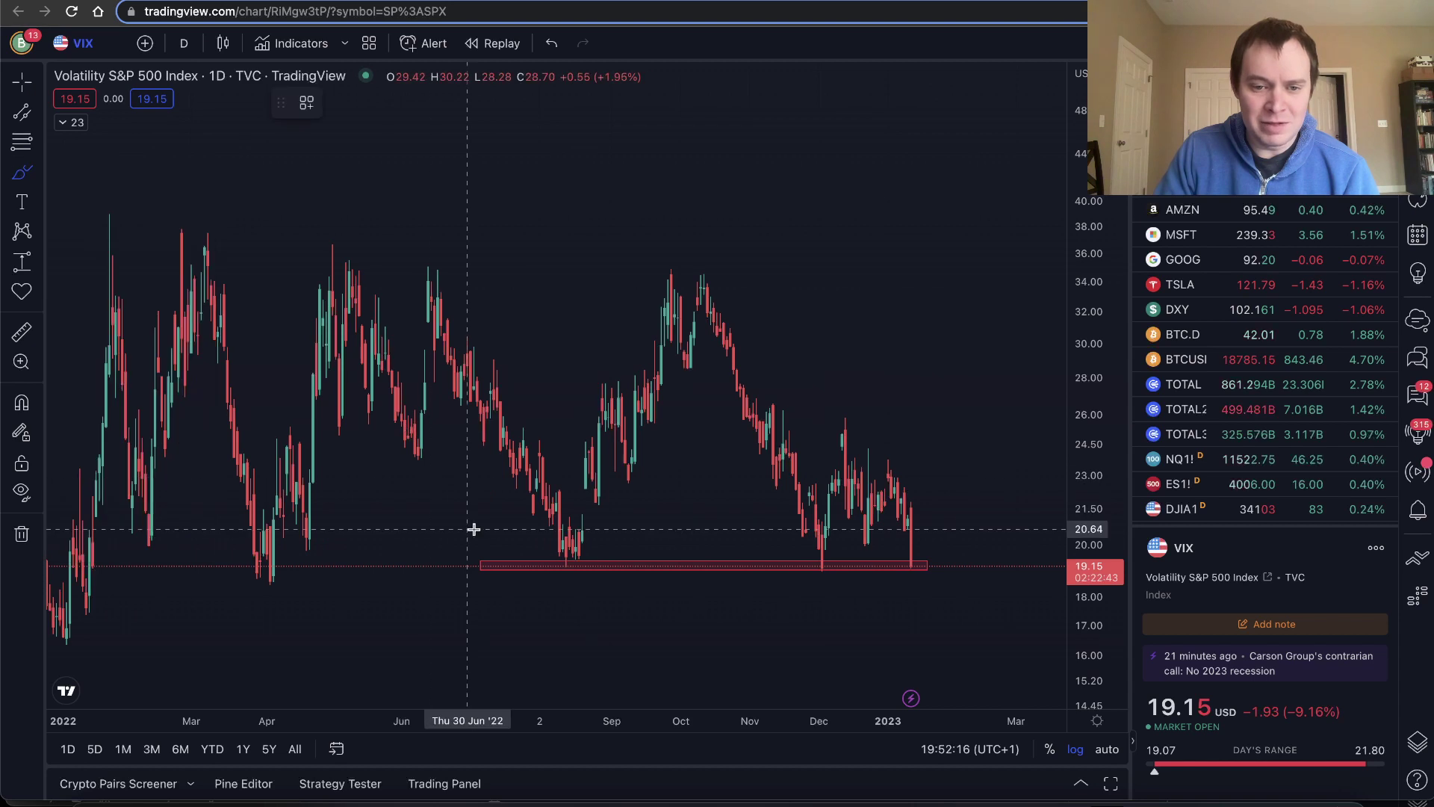
mouse_move(563, 544)
left_mouse_down()
mouse_move(570, 581)
mouse_move(553, 567)
mouse_move(562, 544)
left_mouse_up()
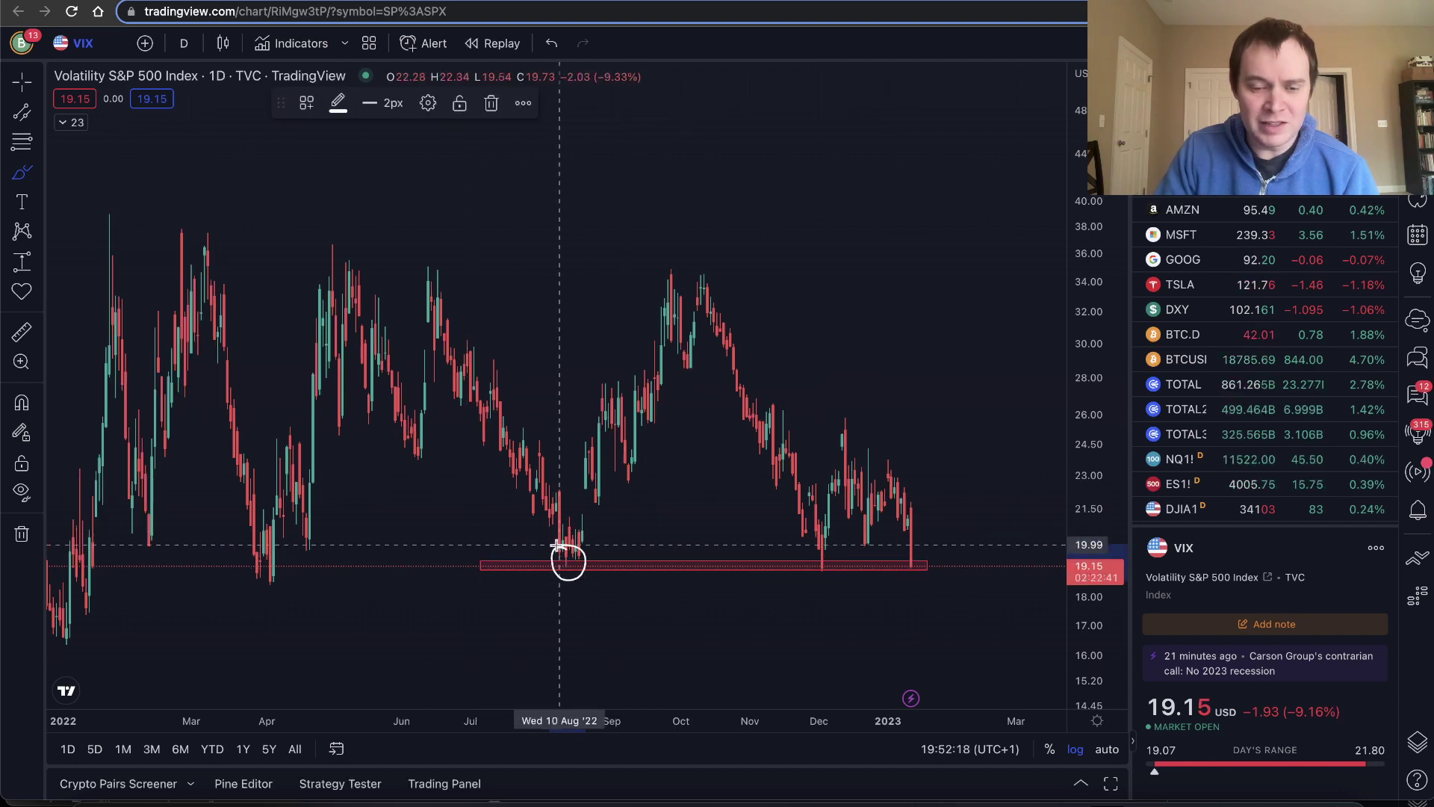
mouse_move(835, 547)
left_mouse_down()
mouse_move(815, 544)
mouse_move(837, 550)
left_mouse_up()
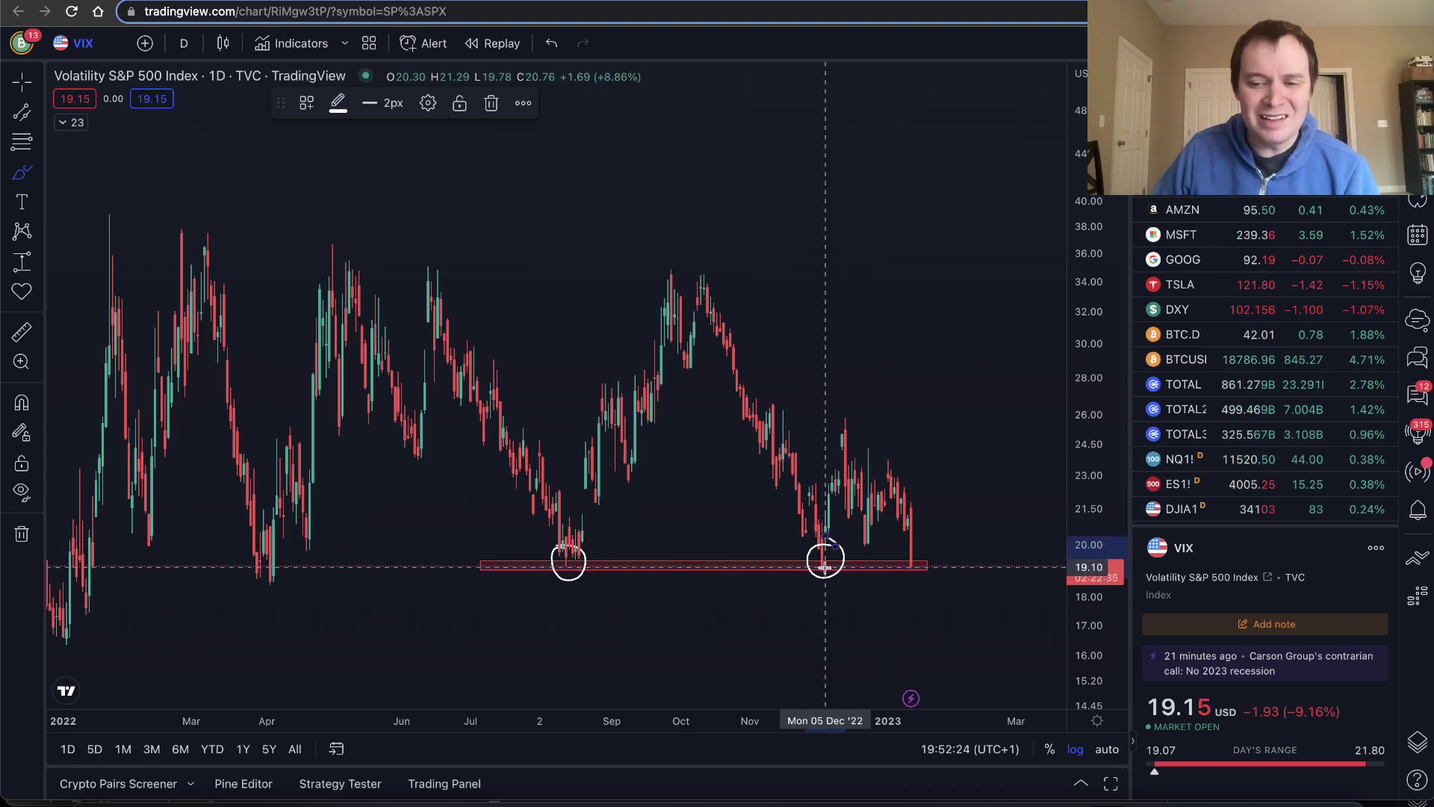
key("super+r")
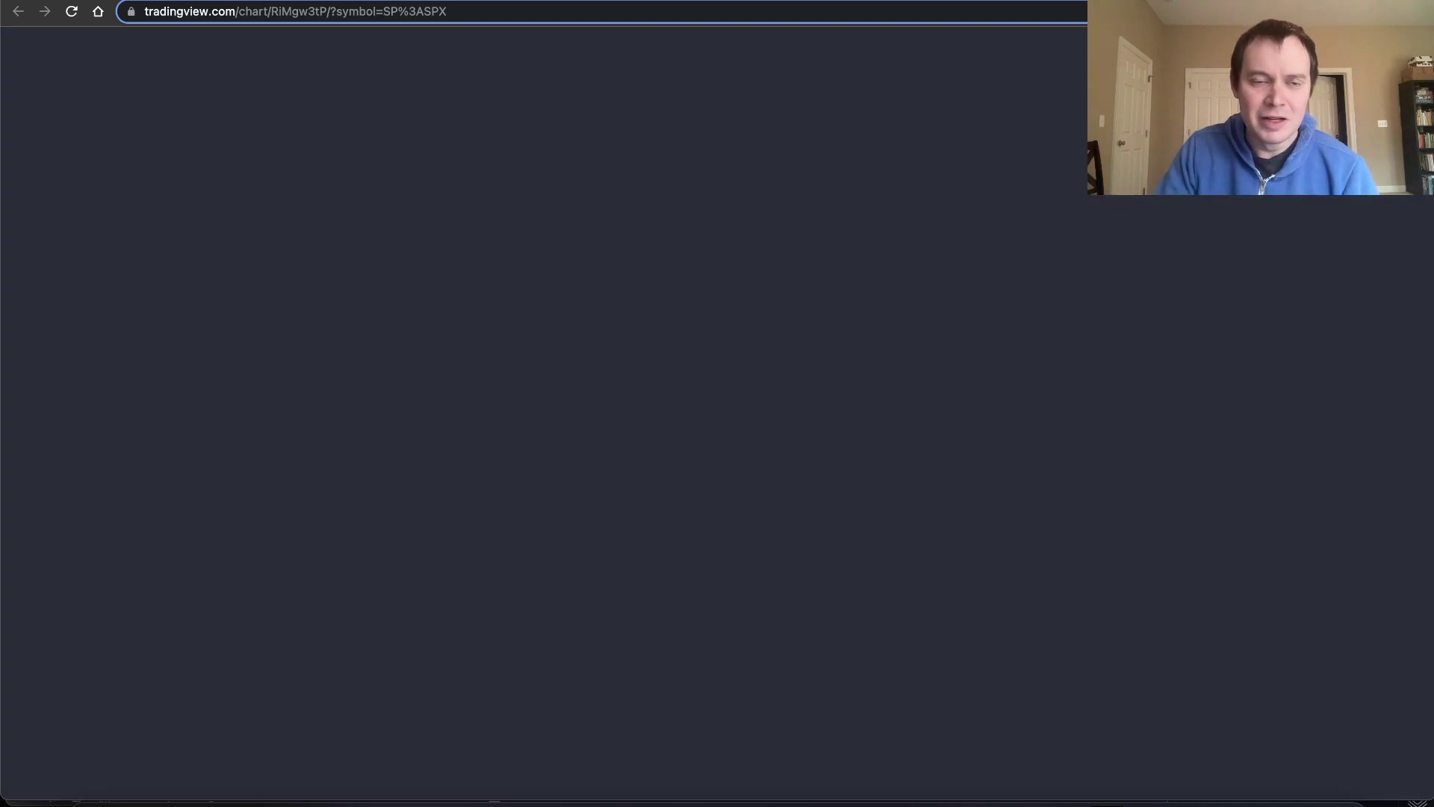
Circle the August and December 2022 SPX highs touching the upper yellow trendline
mouse_move(661, 268)
left_mouse_down()
mouse_move(631, 273)
mouse_move(649, 303)
mouse_move(653, 263)
left_mouse_up()
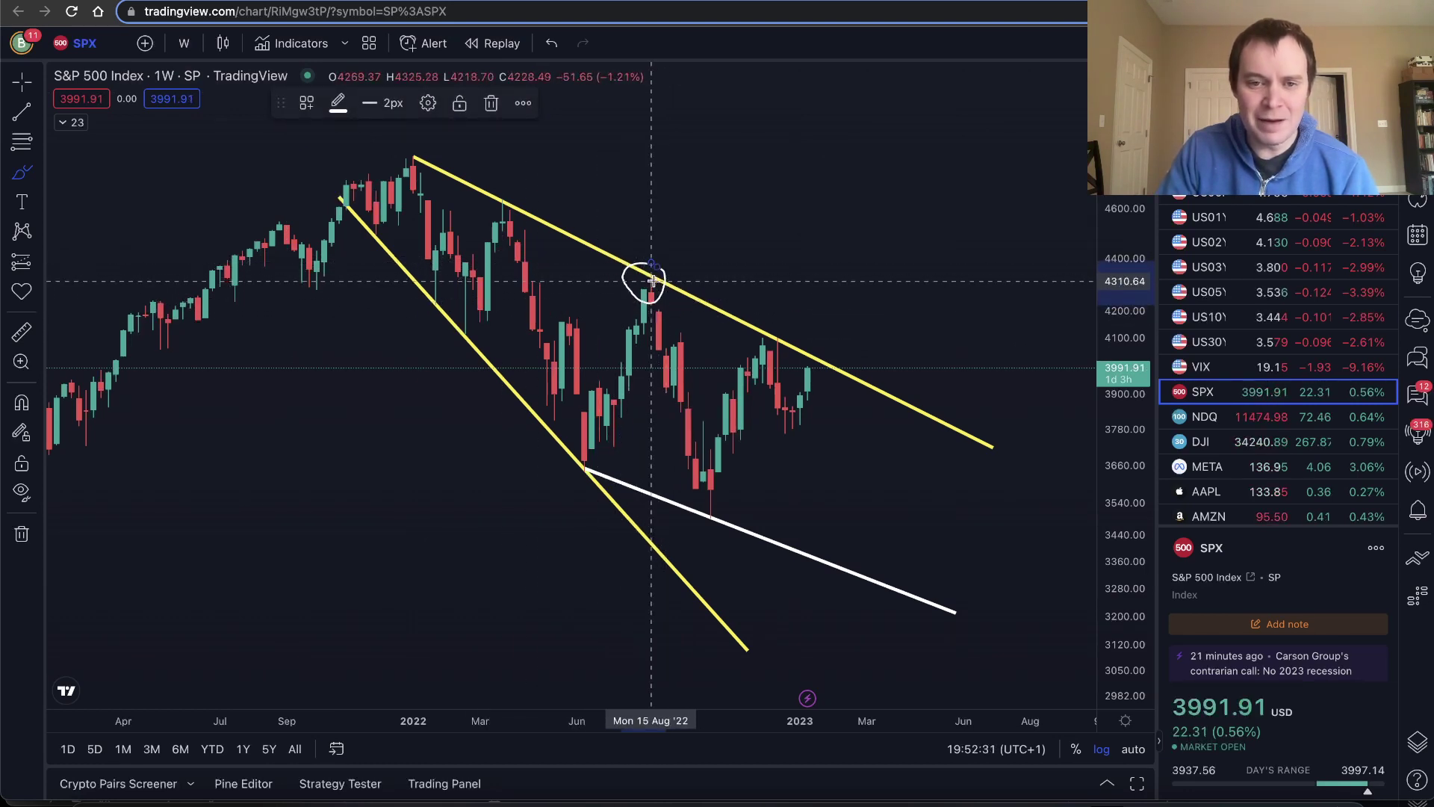
mouse_move(775, 329)
left_mouse_down()
mouse_move(756, 326)
mouse_move(774, 327)
left_mouse_up()
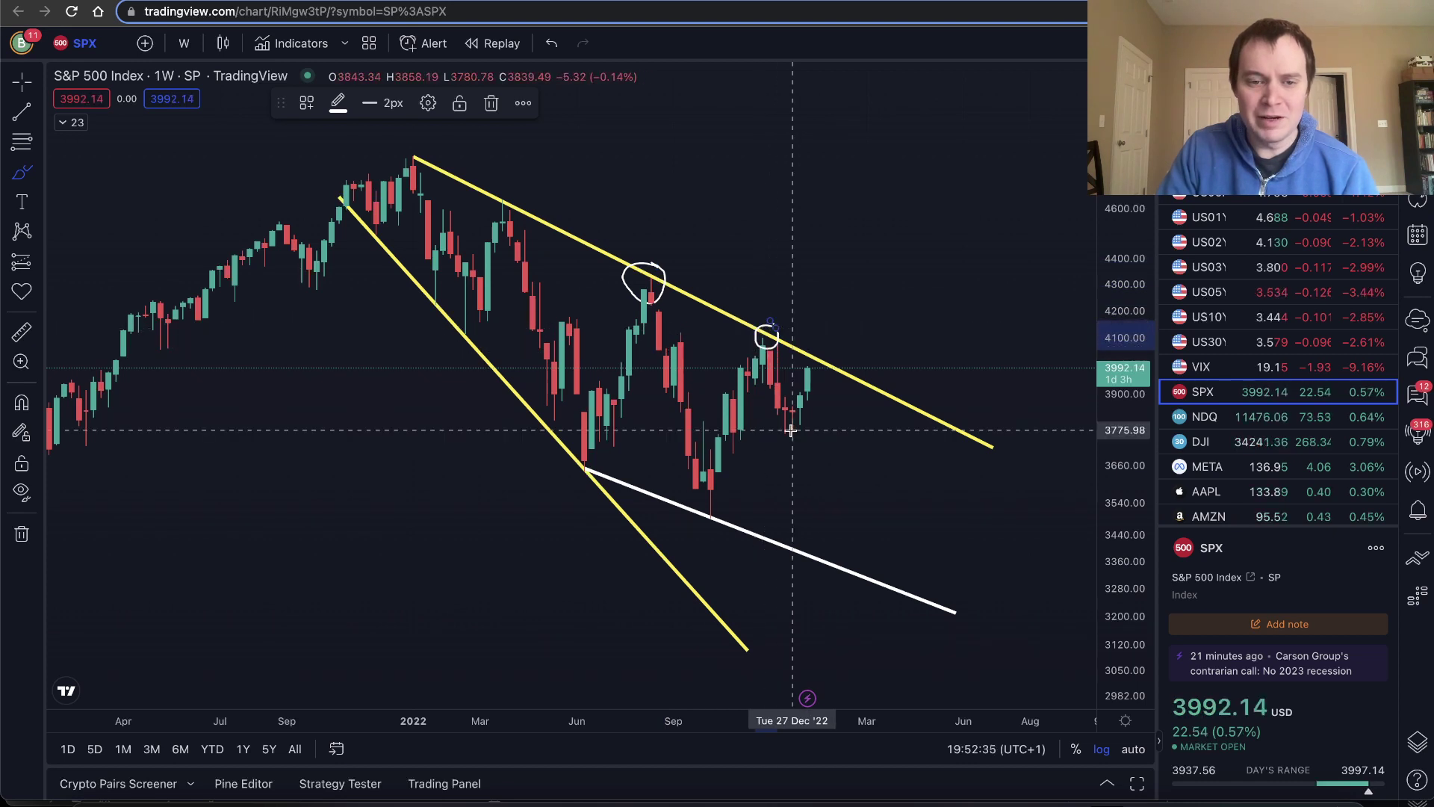
Stretch the VIX red band back to January 2022 and extend it down to about 18.50
key("ctrl+Tab")
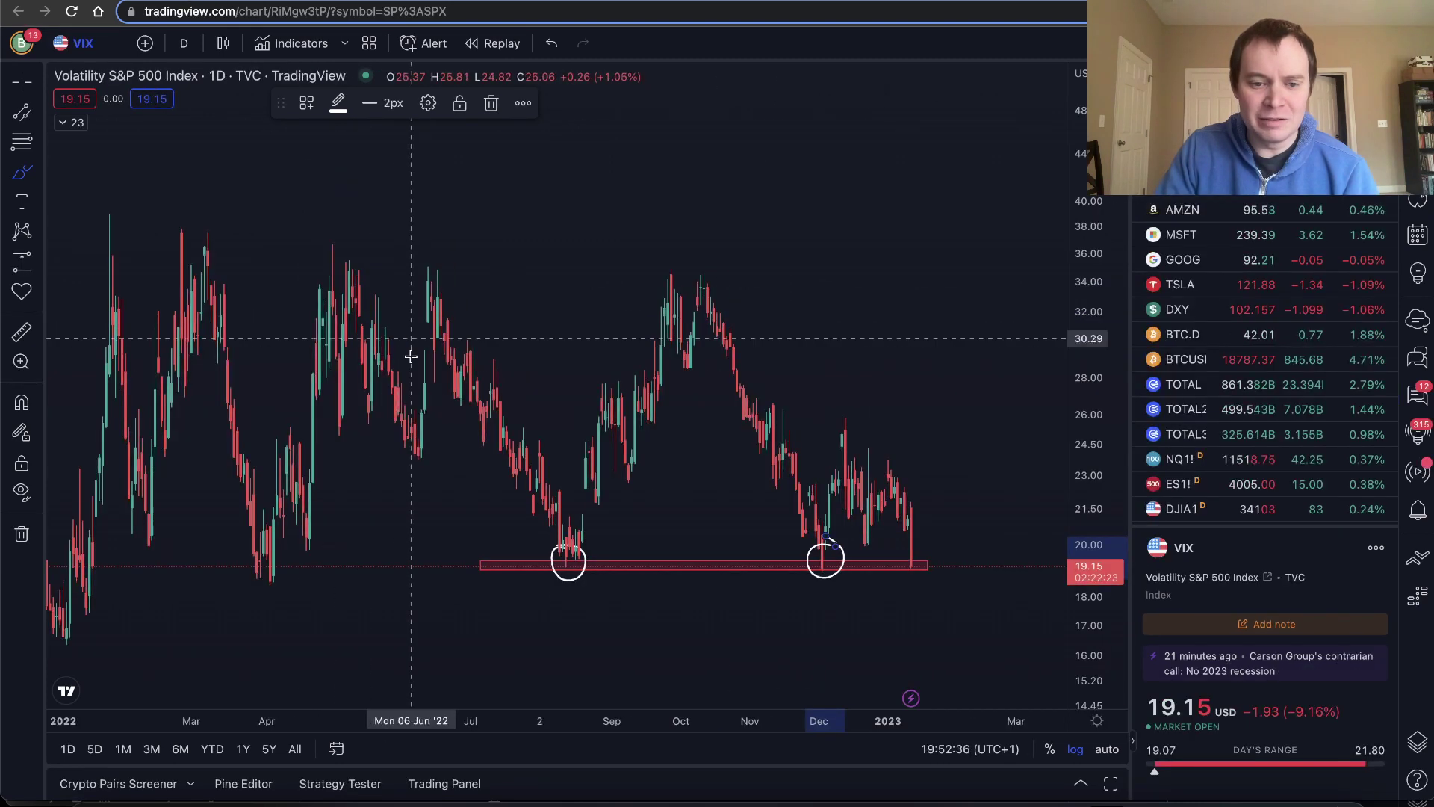
scroll(464, 508, "down", 1)
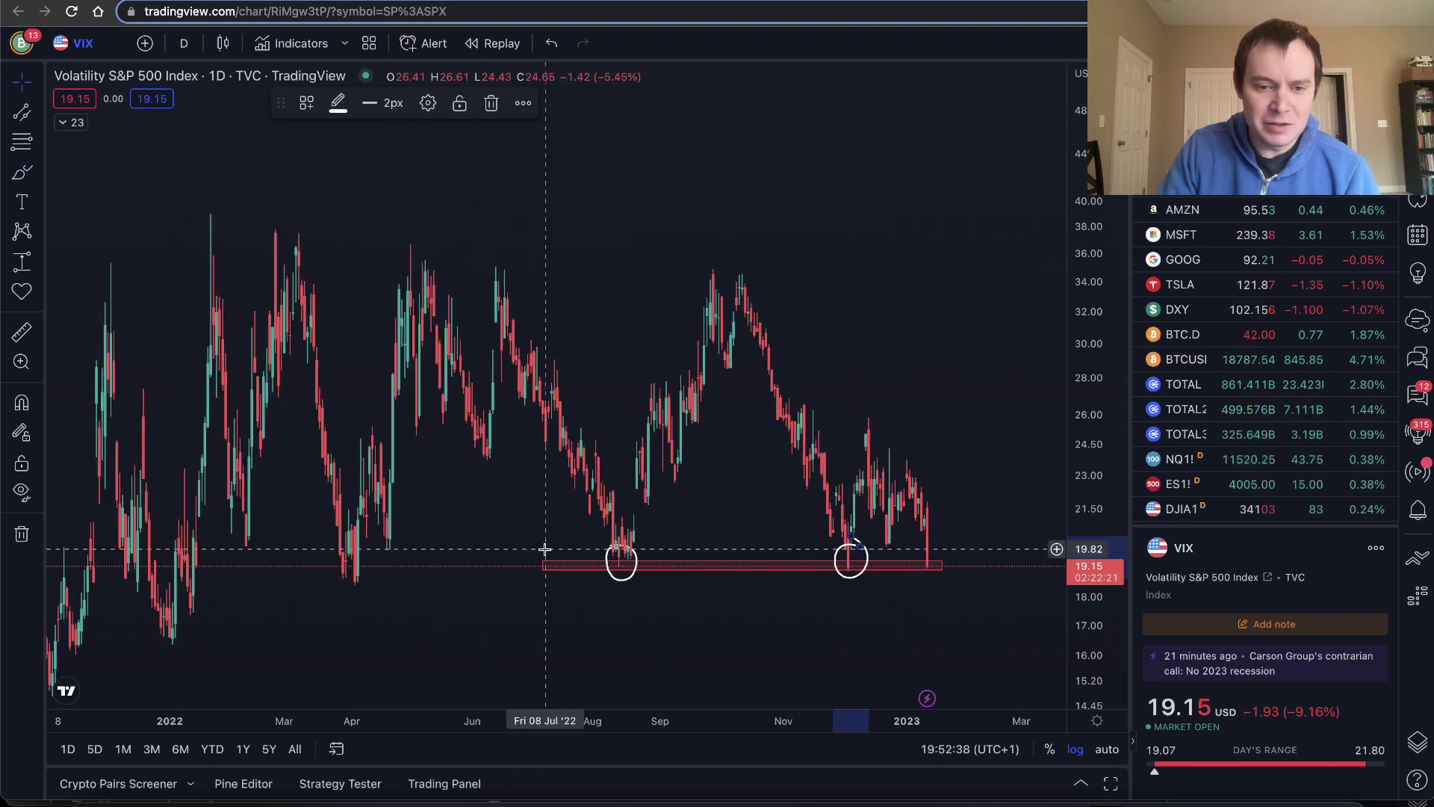
left_click_drag(545, 560, 172, 558)
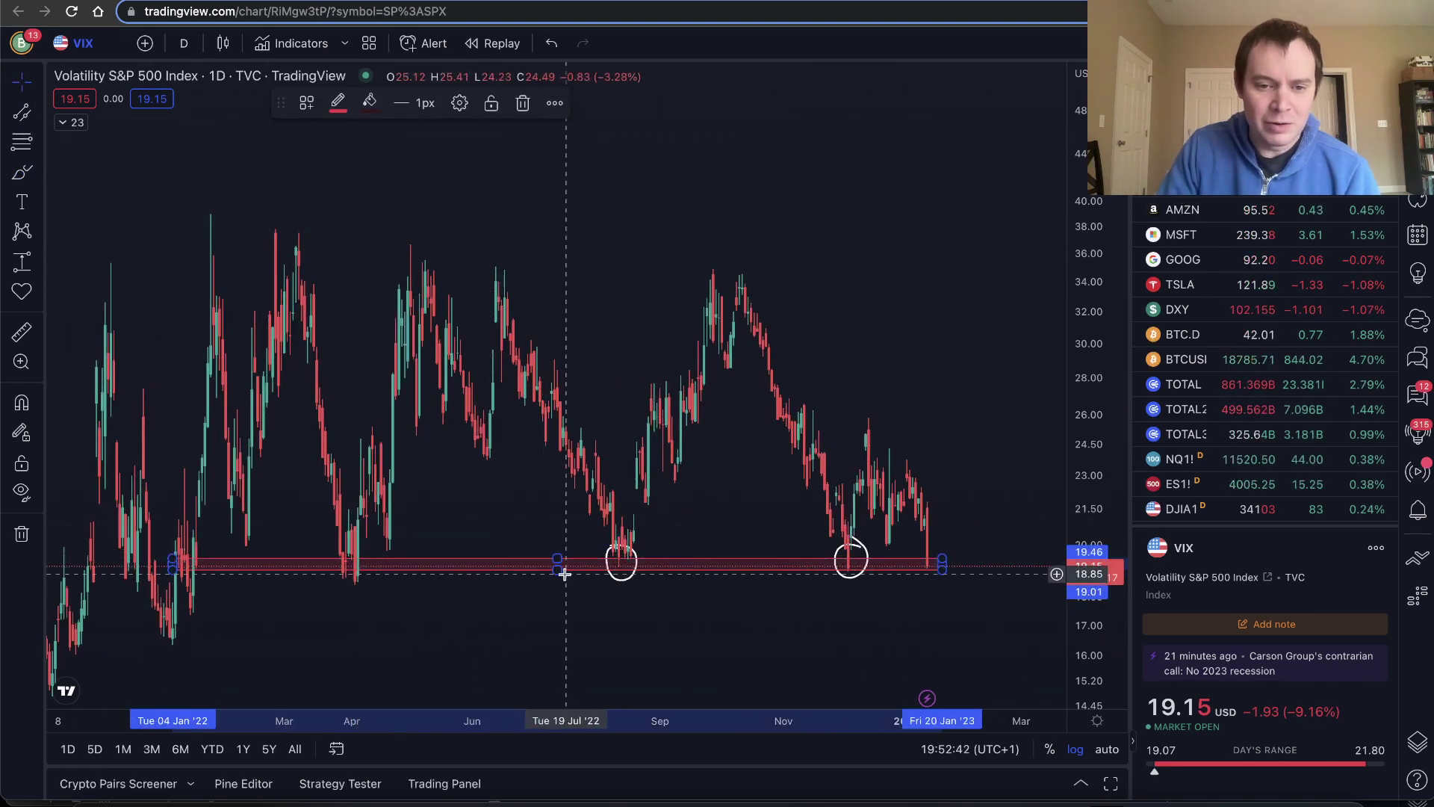
left_click_drag(558, 570, 556, 583)
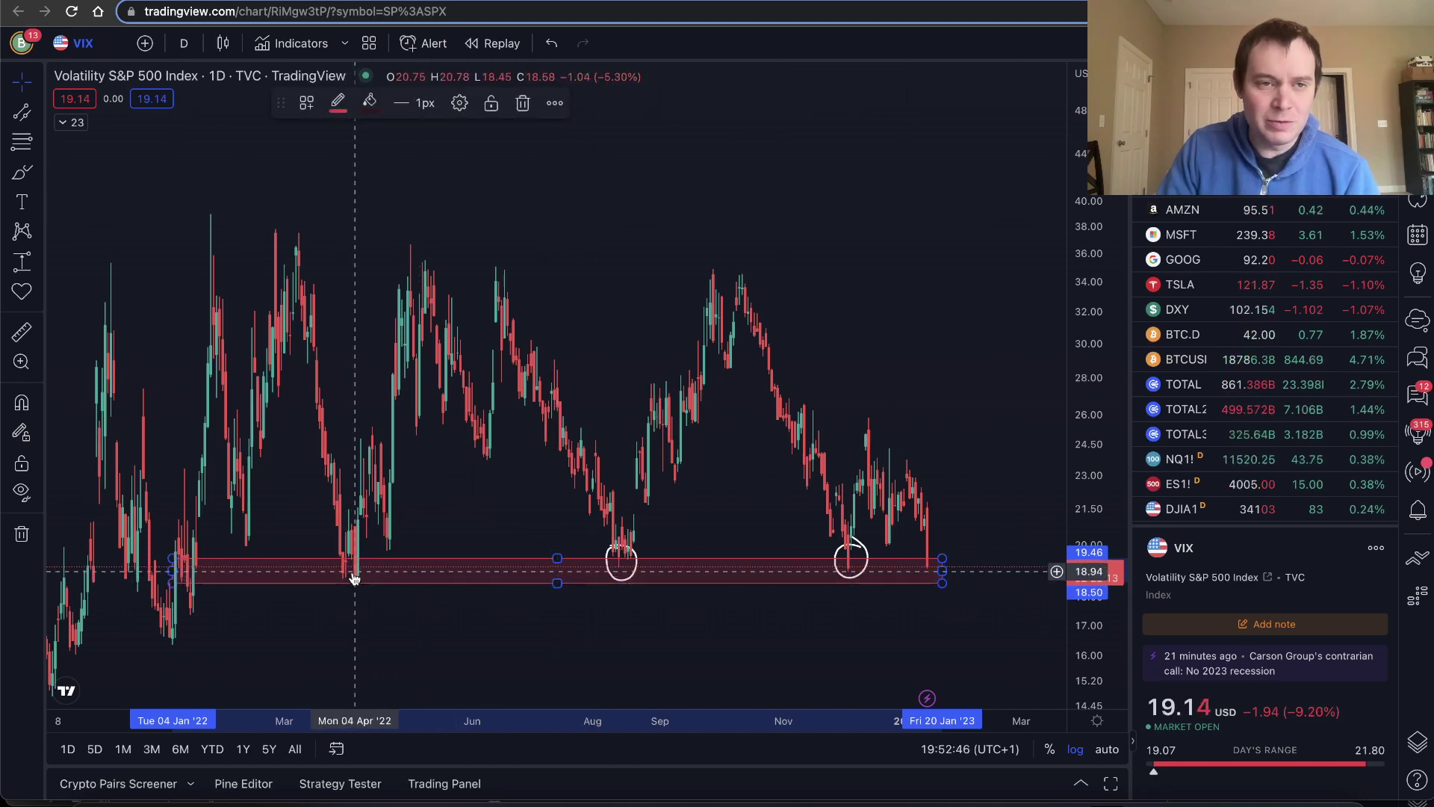
Circle the early-2022 upper wedge touch on SPX weekly, then return to VIX
key("Down")
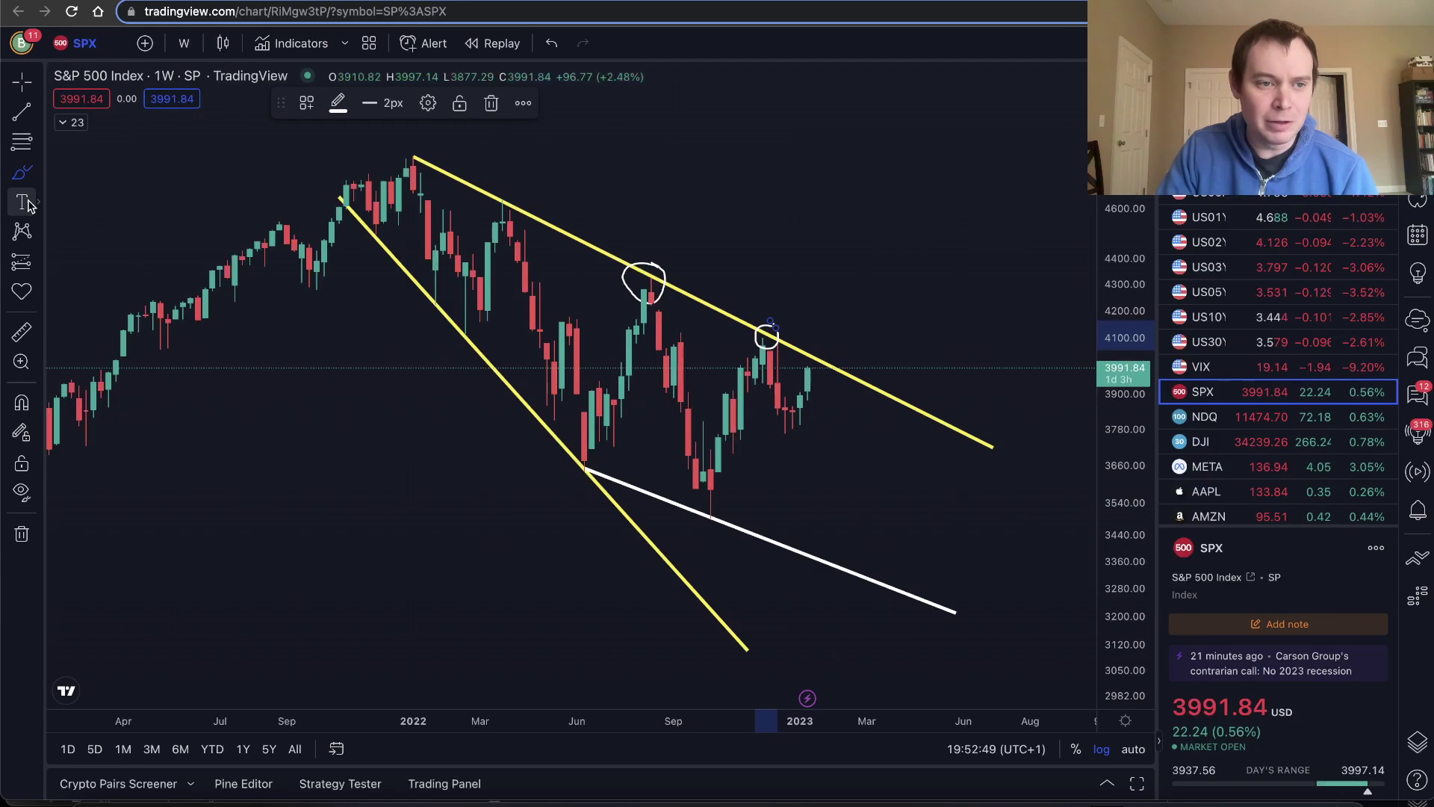
left_click(38, 172)
left_click(96, 176)
left_click_drag(493, 186, 499, 187)
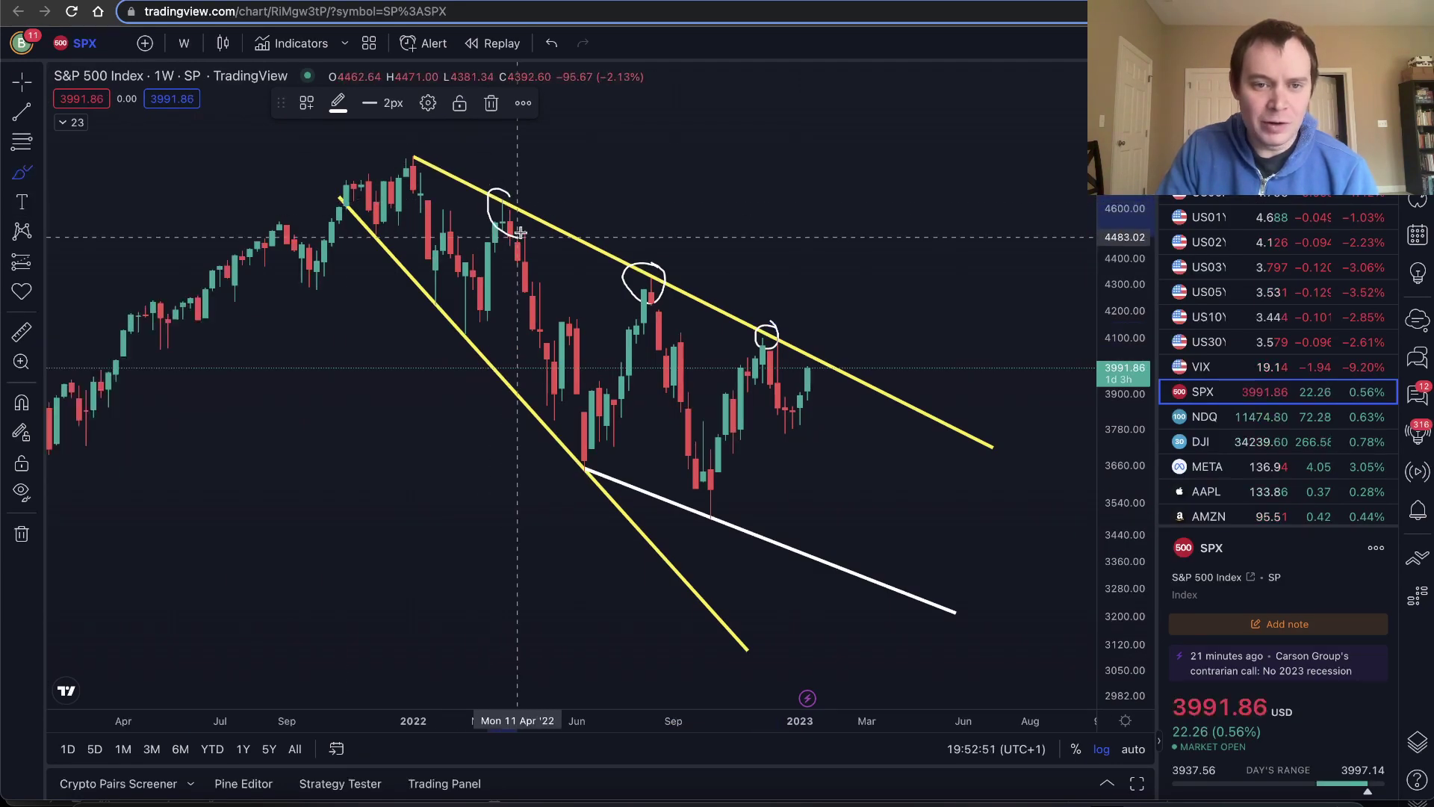
key("Up")
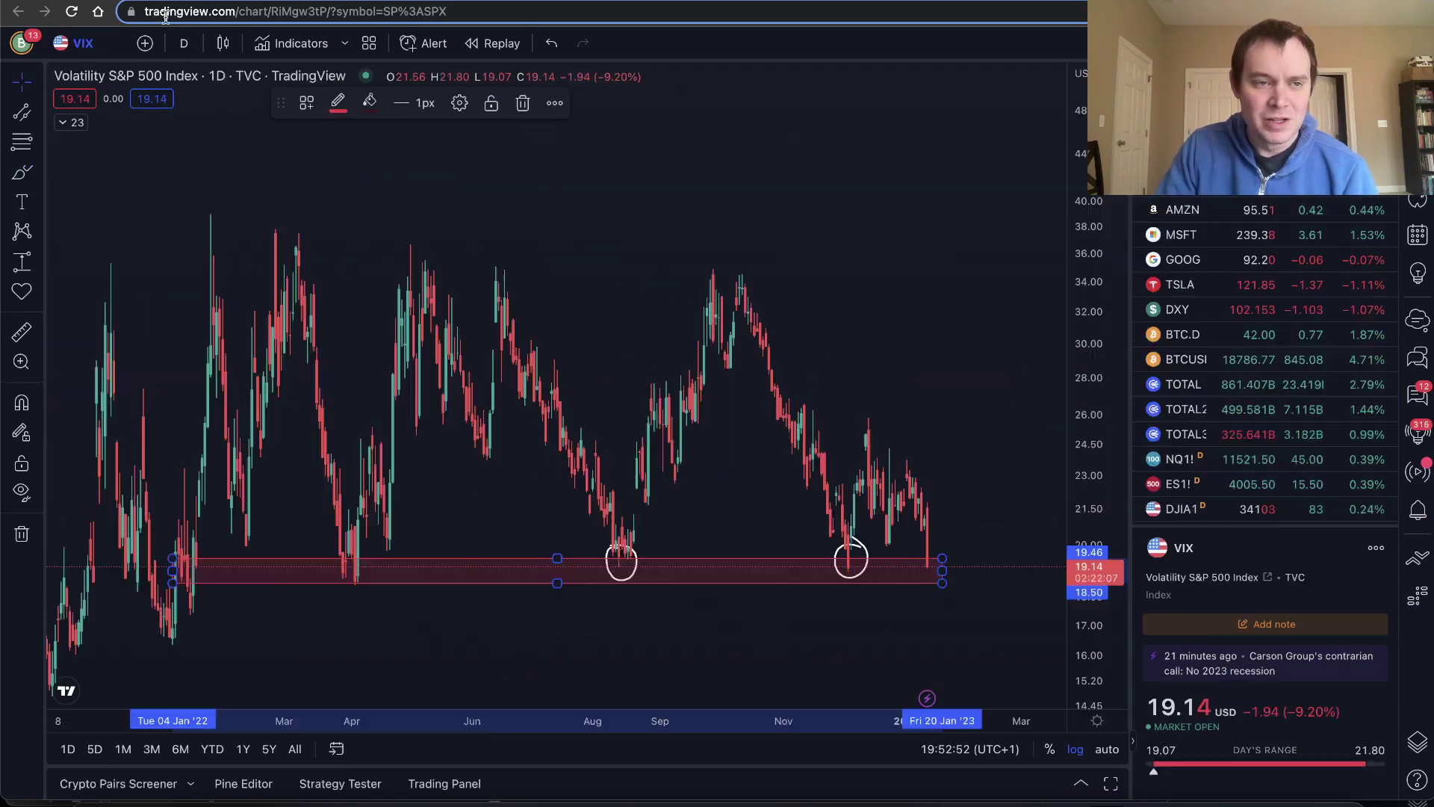
Add an SPX comparison on a new price scale to the VIX daily chart
left_click(145, 45)
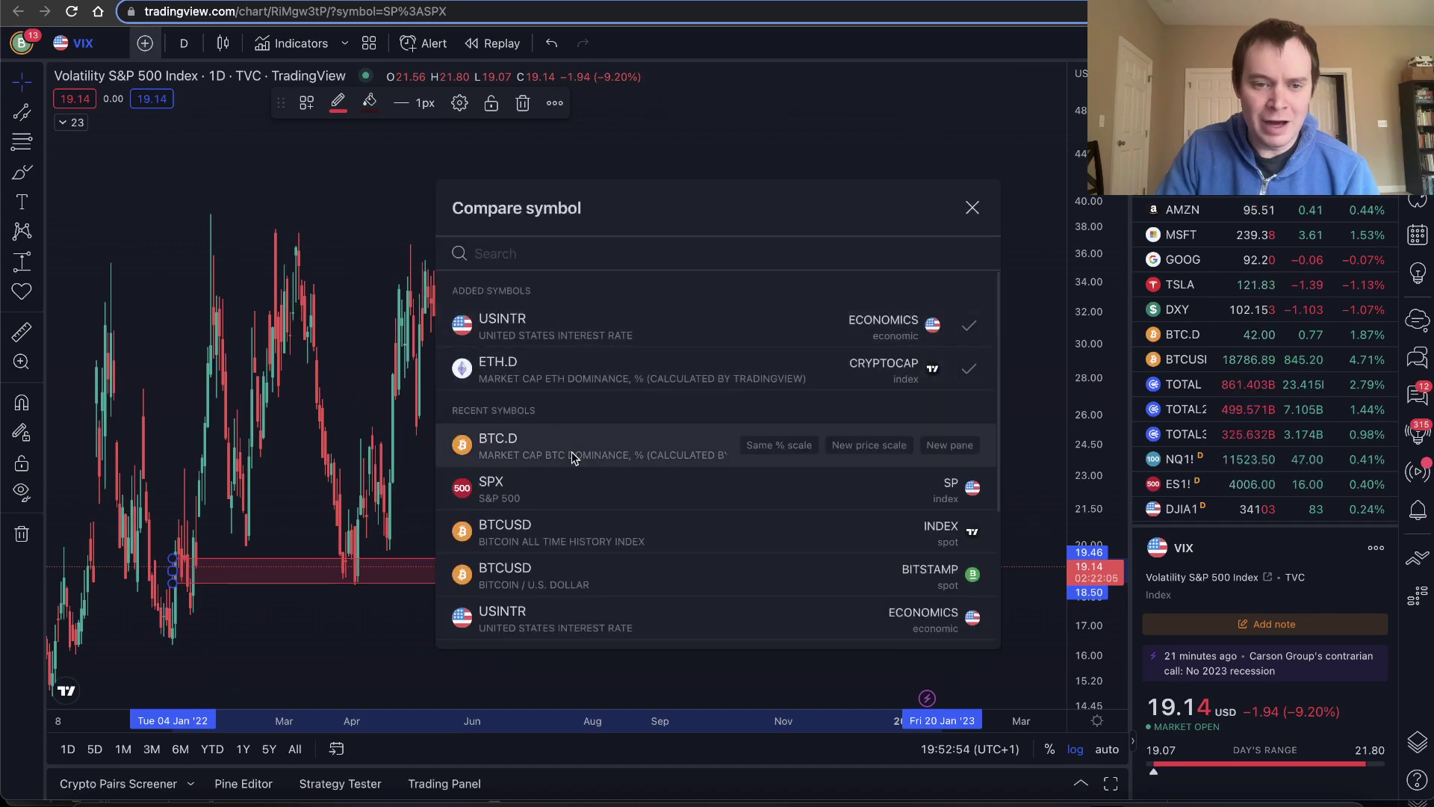
mouse_move(523, 493)
left_click(889, 489)
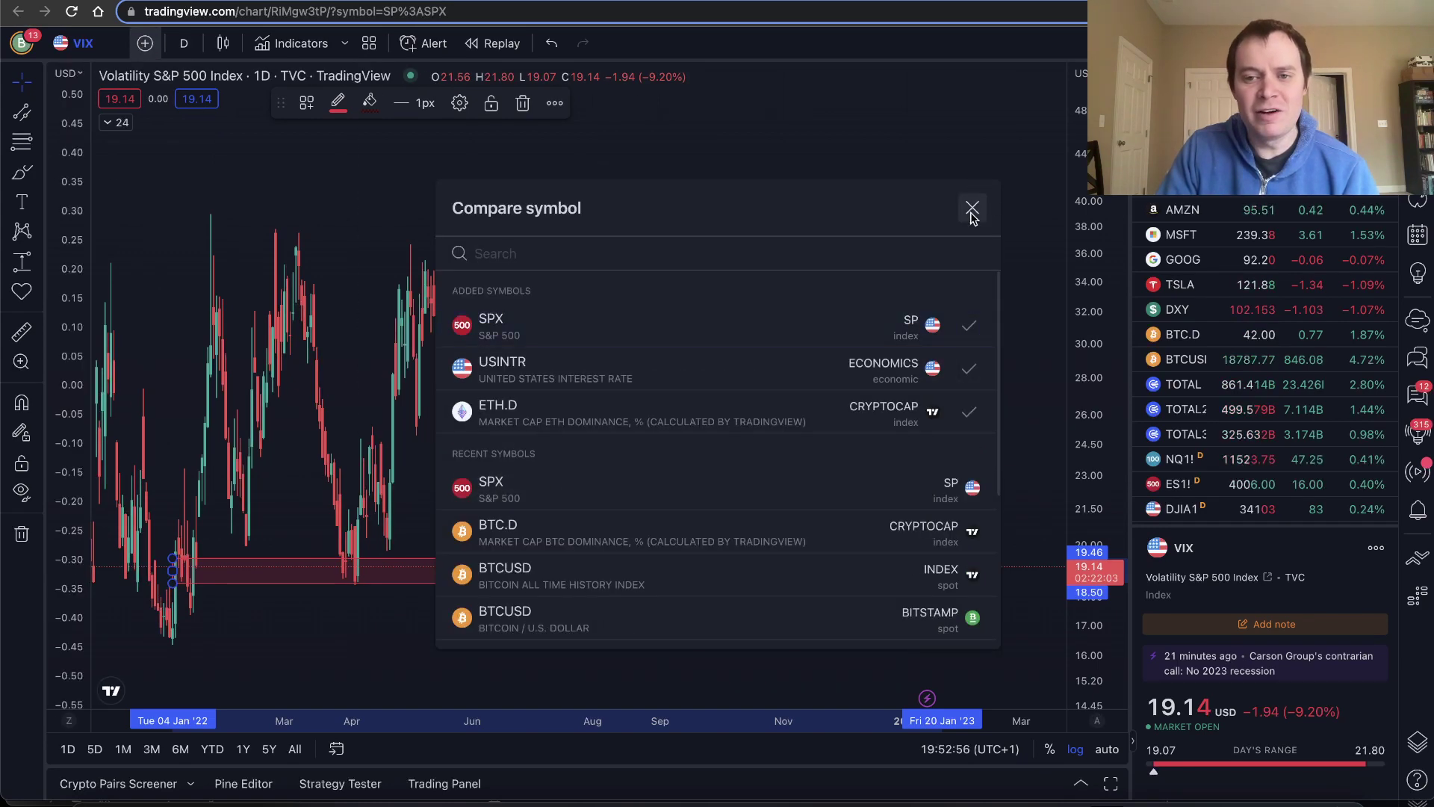
left_click(972, 208)
Rescale the VIX price axis and delete both white brush circles
scroll(522, 598, "down", 4)
left_click_drag(1080, 400, 1076, 433)
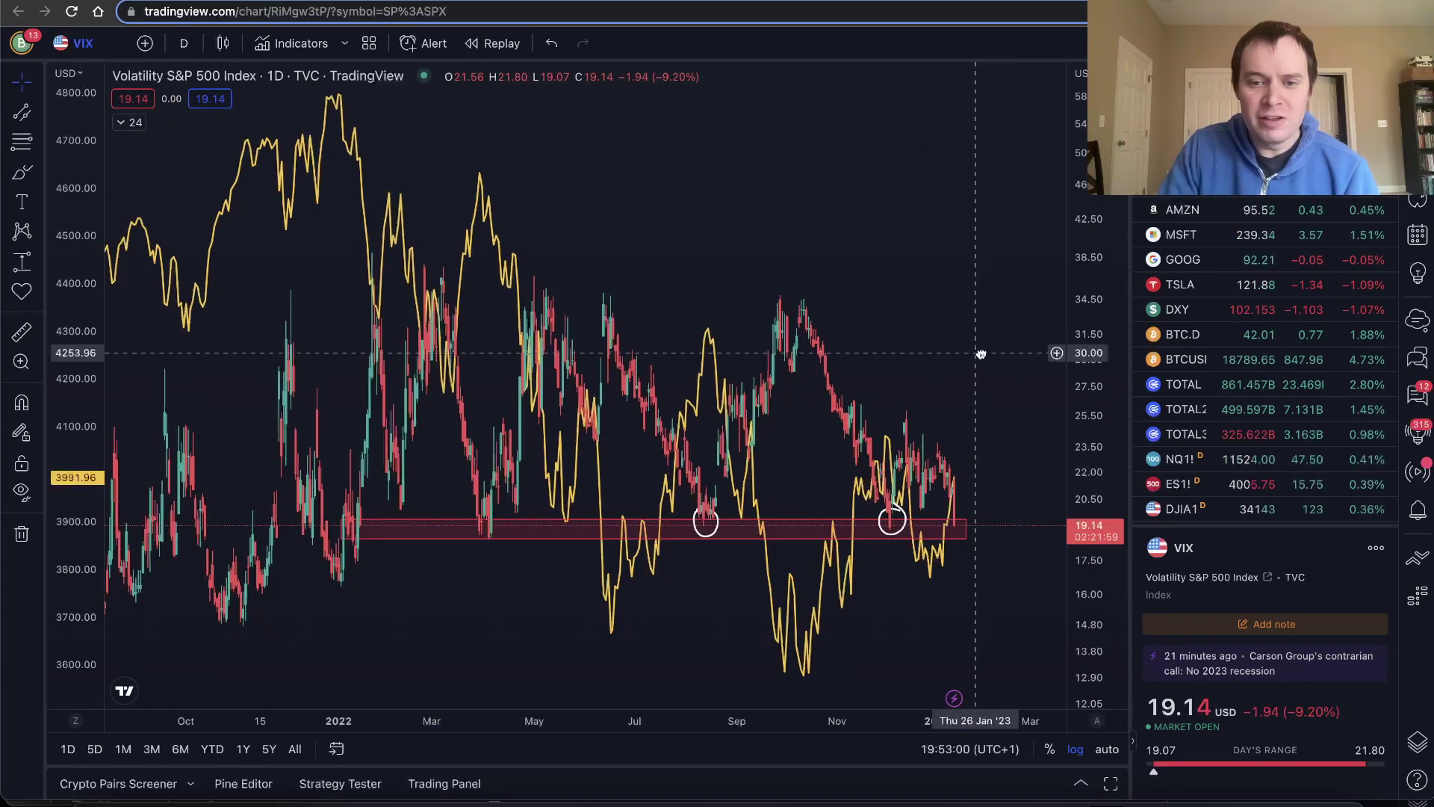
scroll(929, 538, "left", 2)
left_click(929, 536)
key("Delete")
left_click(744, 521)
key("Delete")
scroll(938, 280, "up", 3)
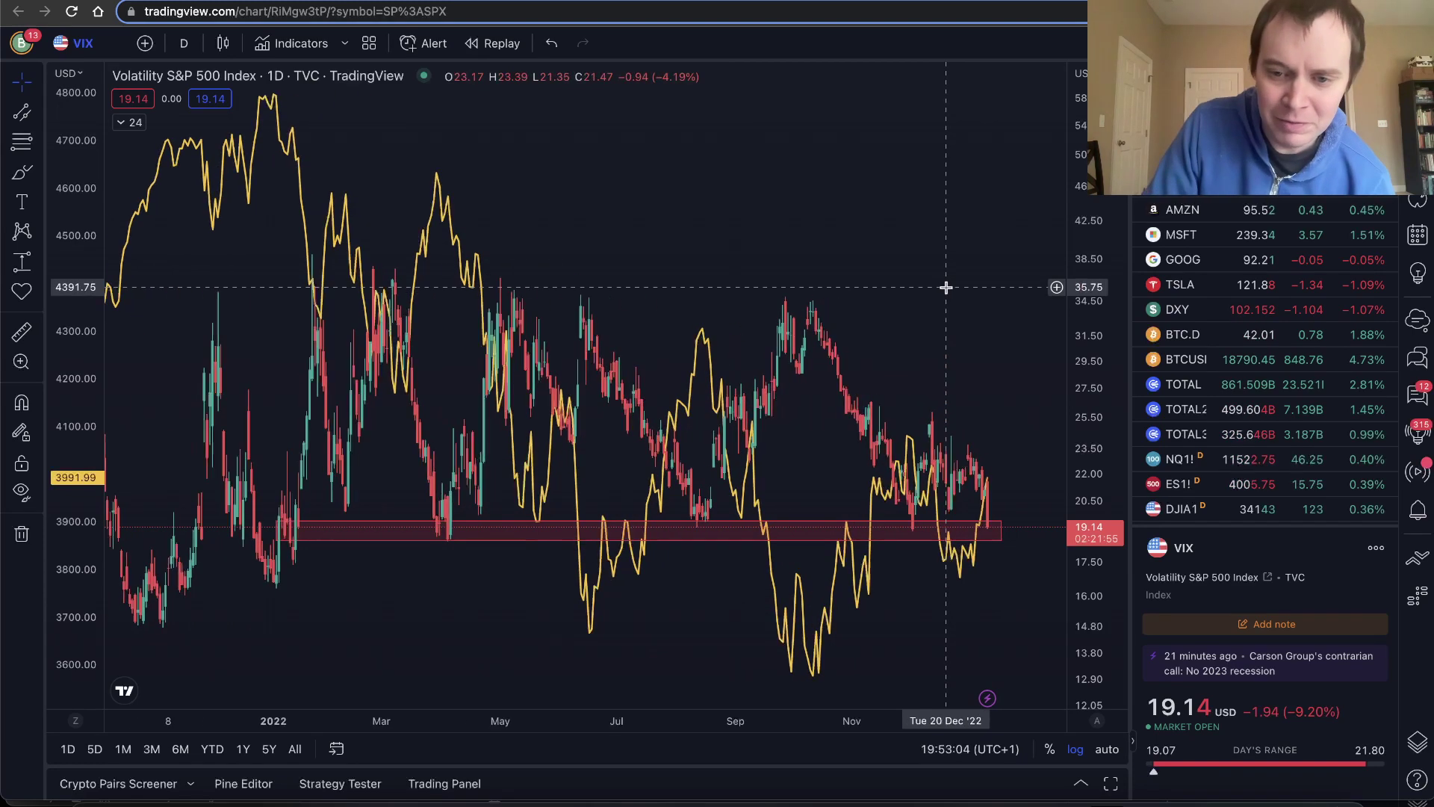
left_click(35, 178)
Draw a tall rectangle over August 2022, colour border and fill green, and narrow it
left_click(61, 238)
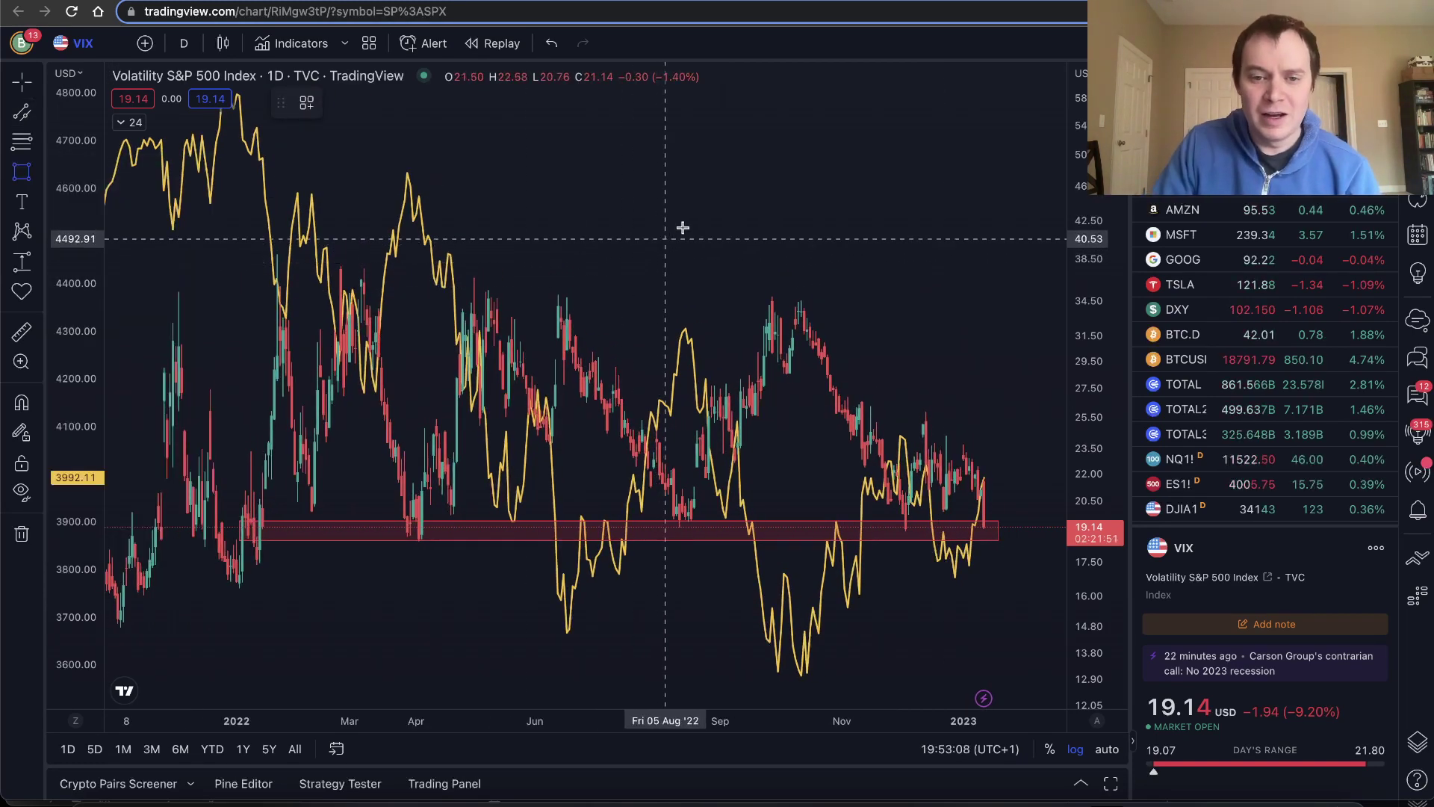
mouse_move(662, 159)
left_mouse_down()
mouse_move(723, 652)
mouse_move(697, 538)
left_mouse_up()
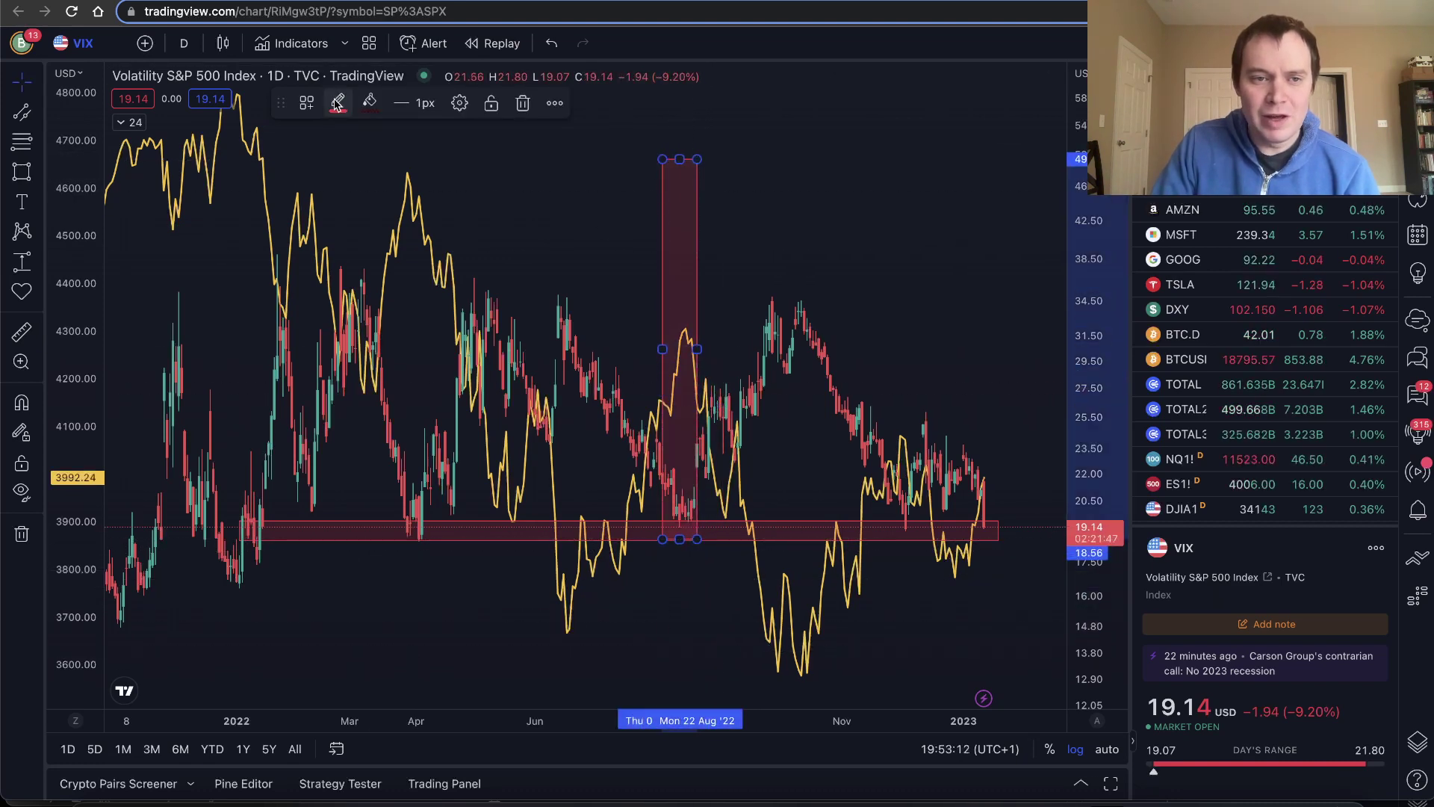
left_click(337, 103)
left_click(397, 160)
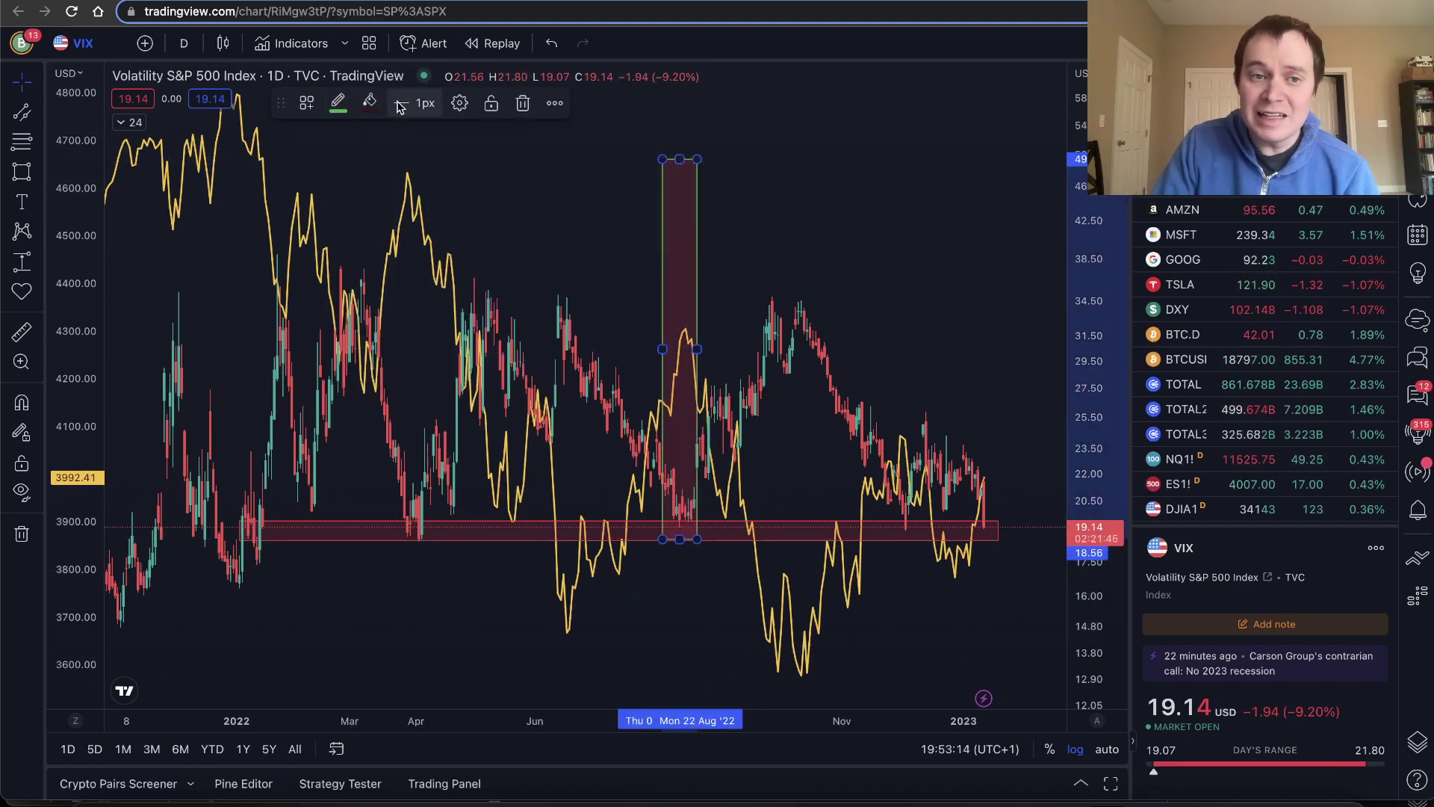
left_click(373, 104)
left_click(428, 159)
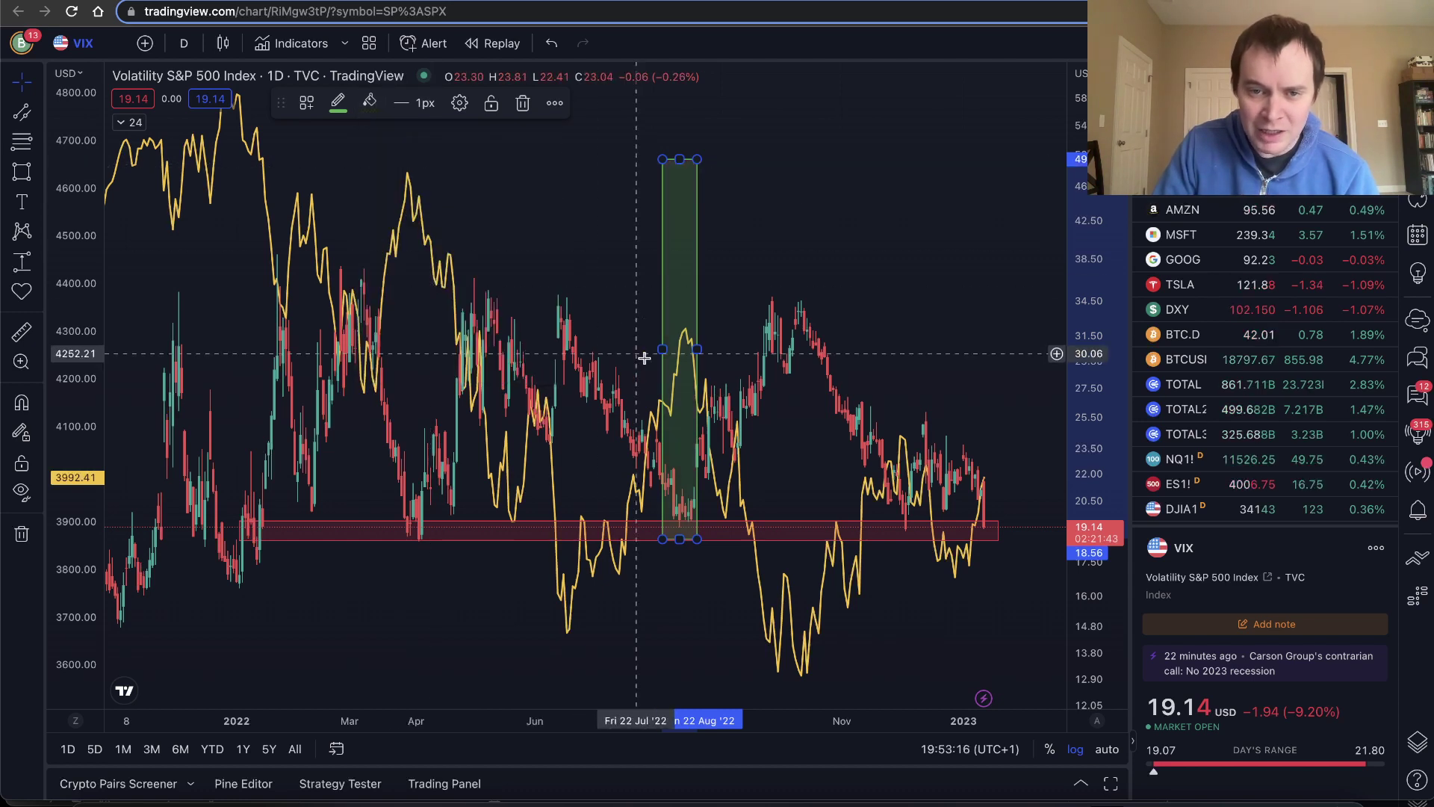
left_click_drag(663, 352, 694, 349)
left_click(706, 351)
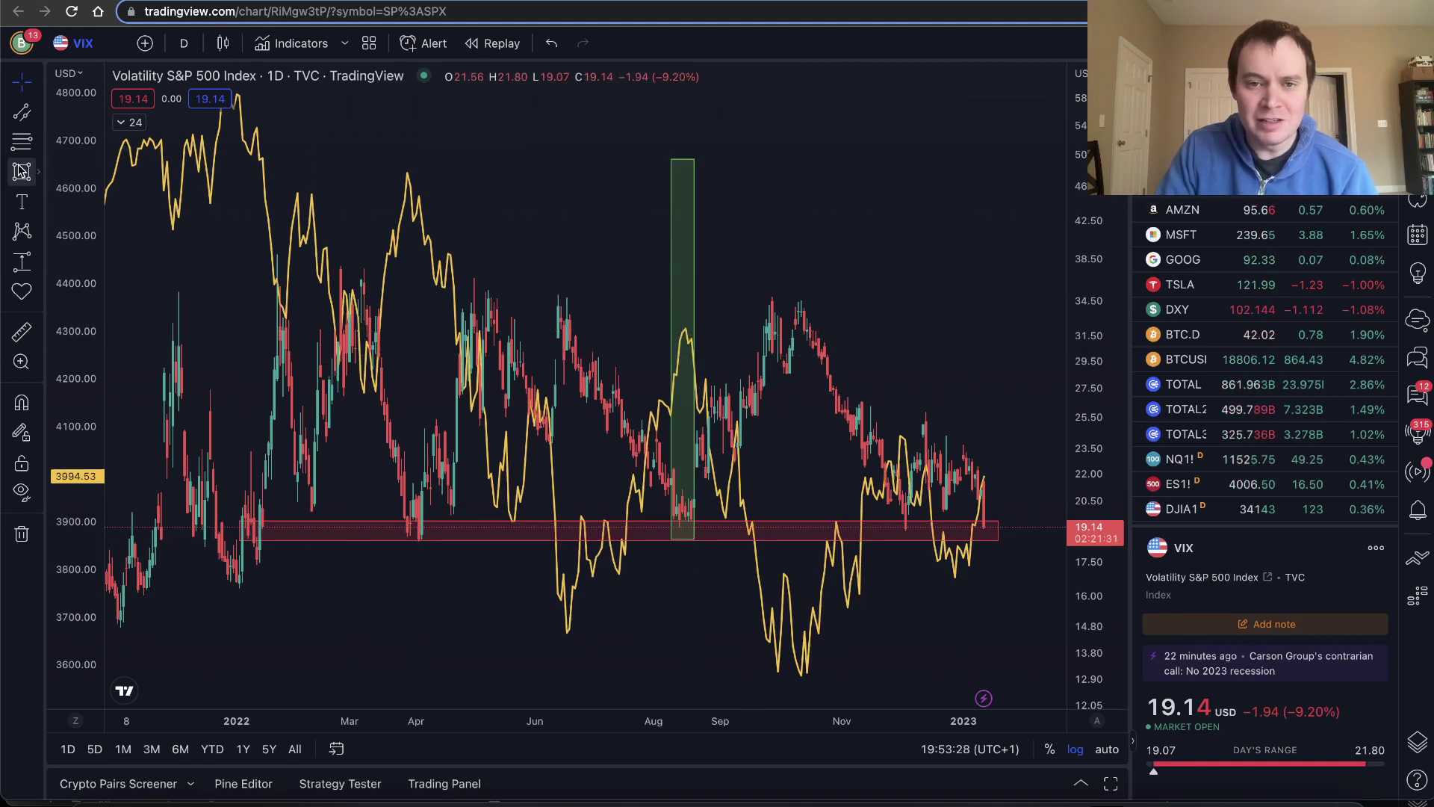
Copy the green column onto the April 2022 and December 2022 VIX lows
left_click(694, 254)
left_click_drag(695, 253, 413, 306)
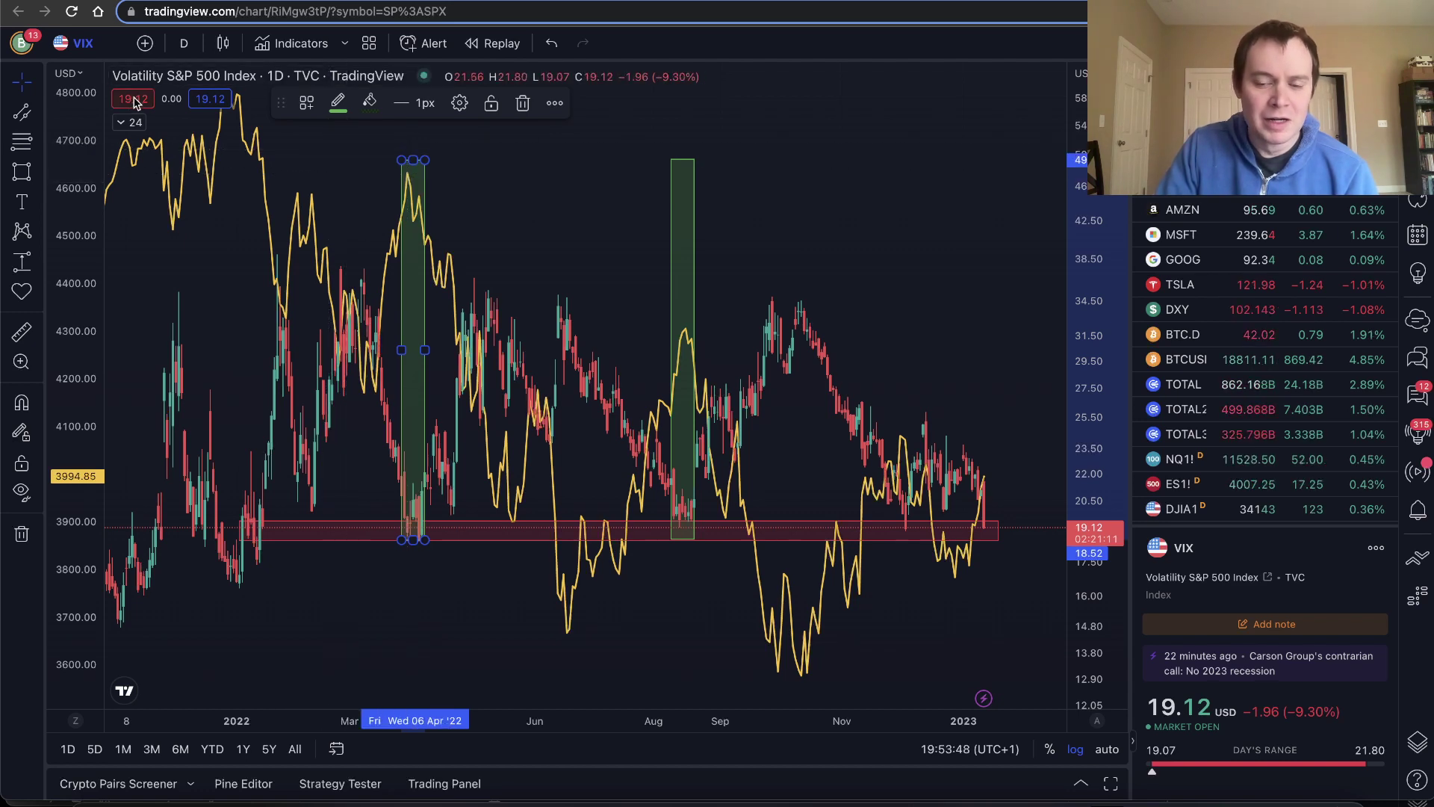
left_click(691, 314)
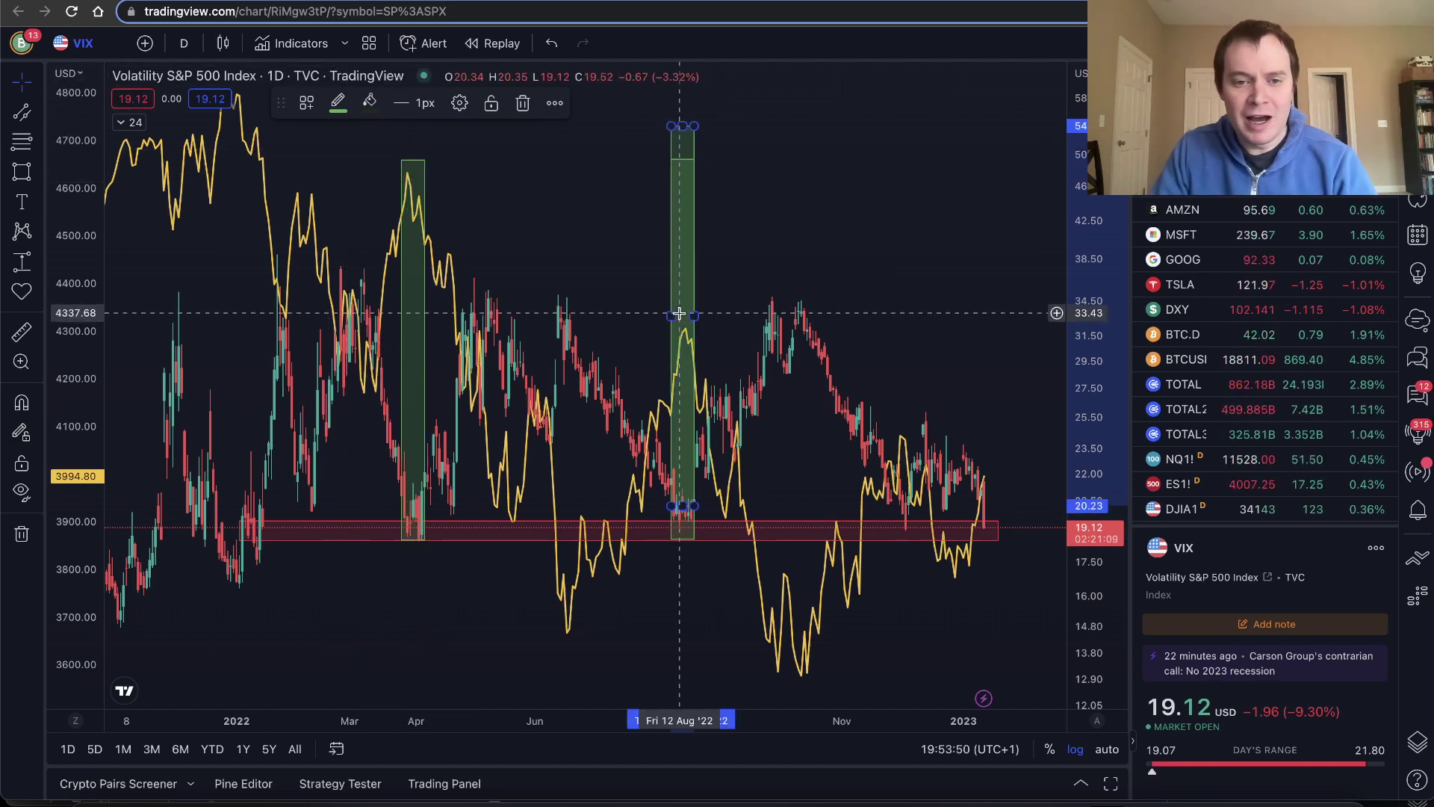
left_click_drag(691, 328, 912, 365)
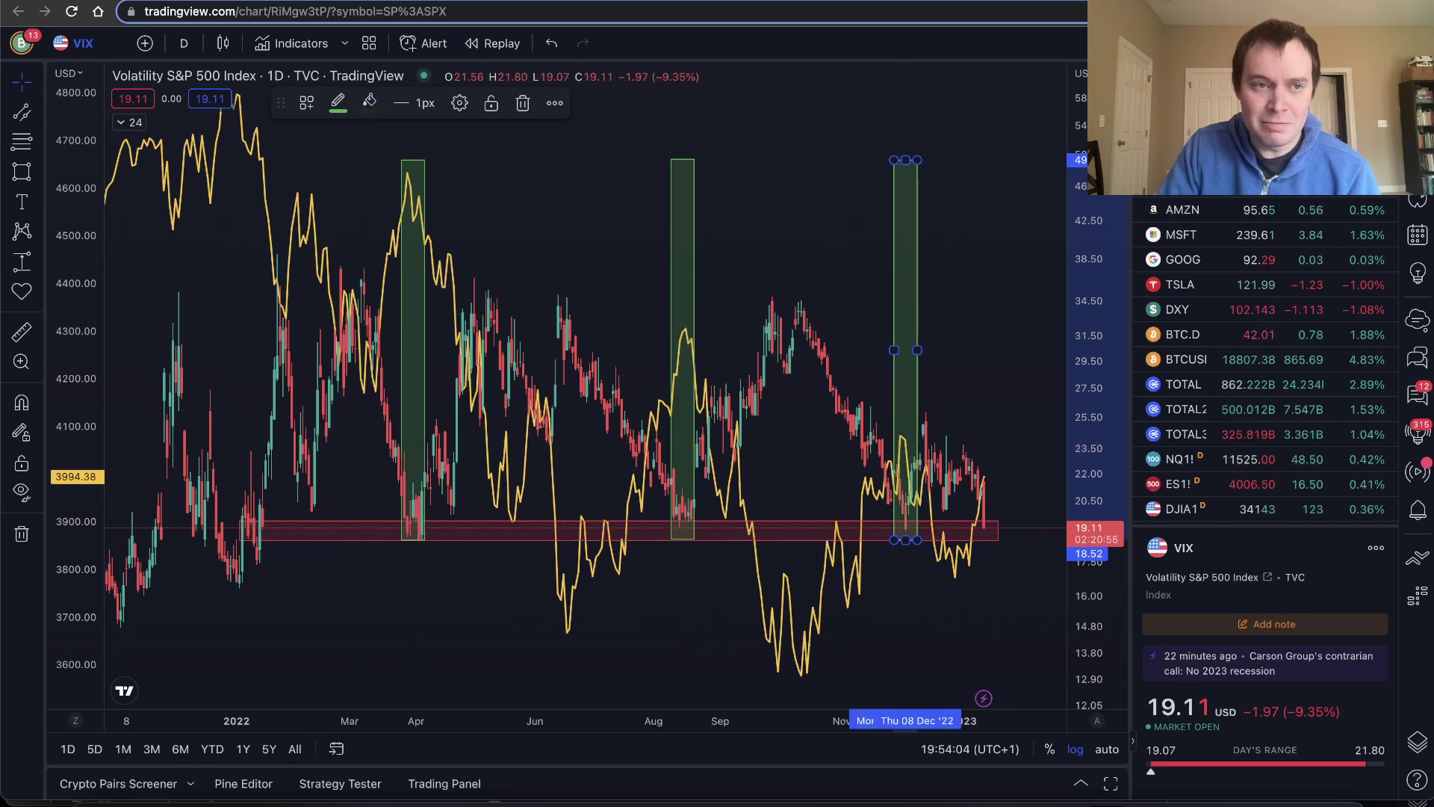
key("ctrl+Tab")
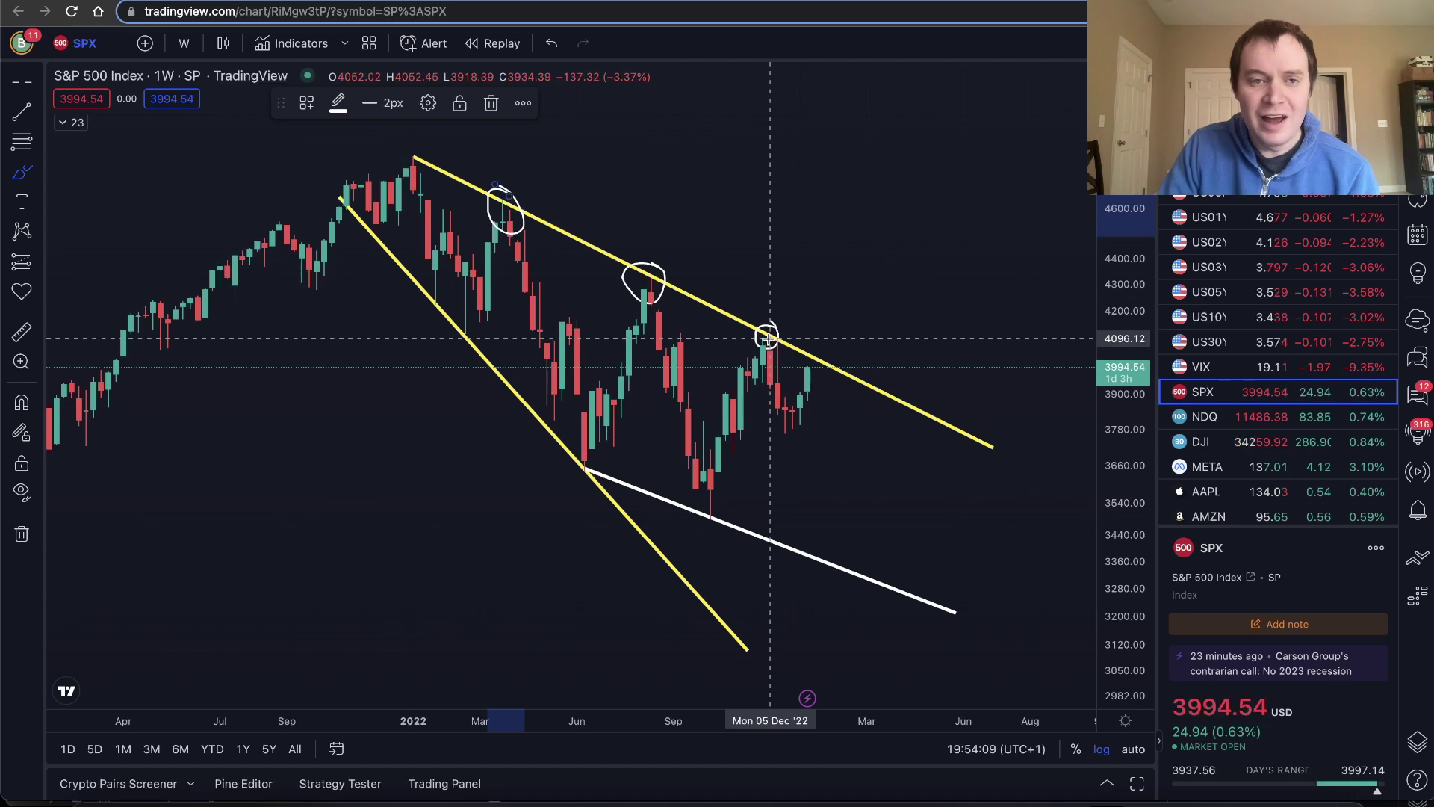
key("ctrl+Tab")
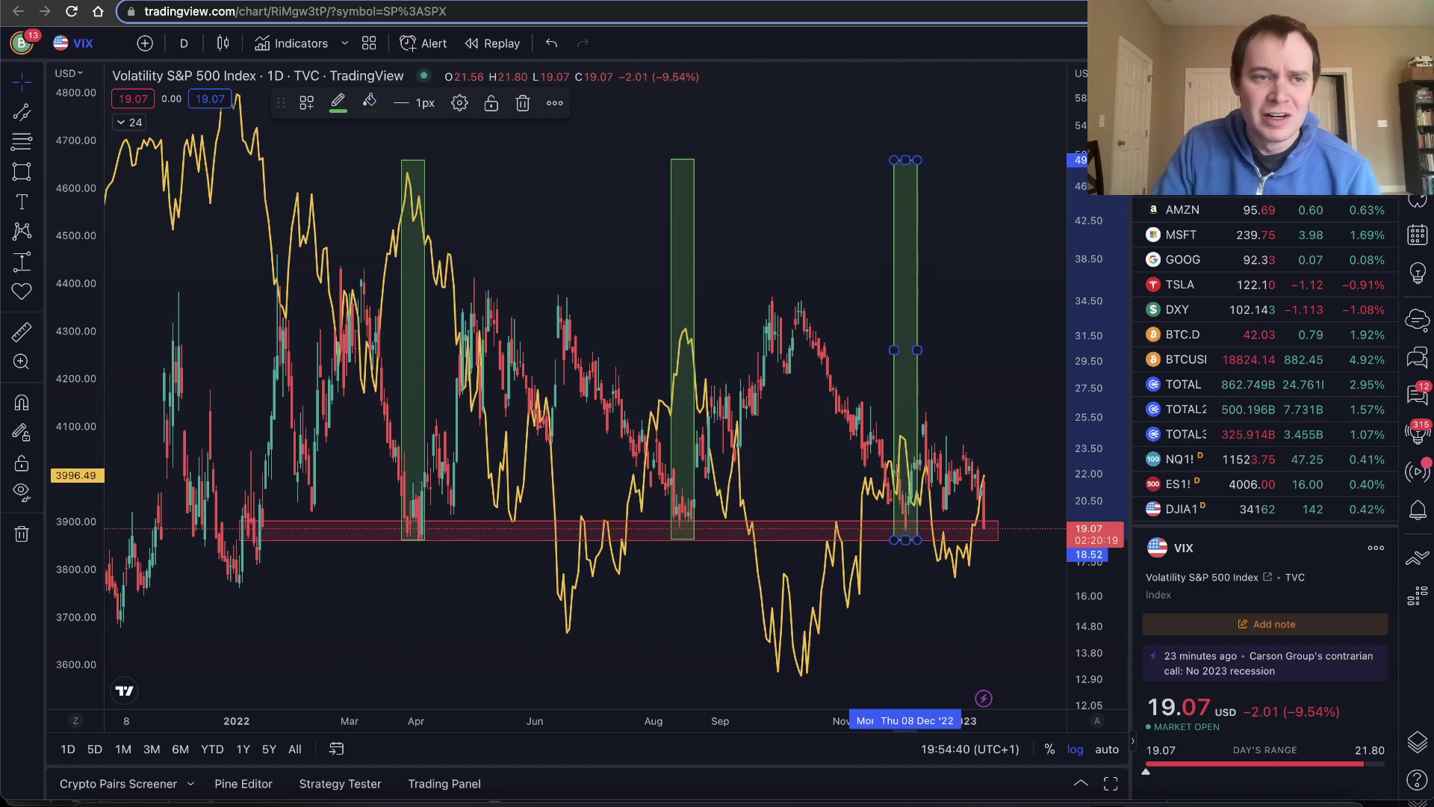
key("ctrl+Tab")
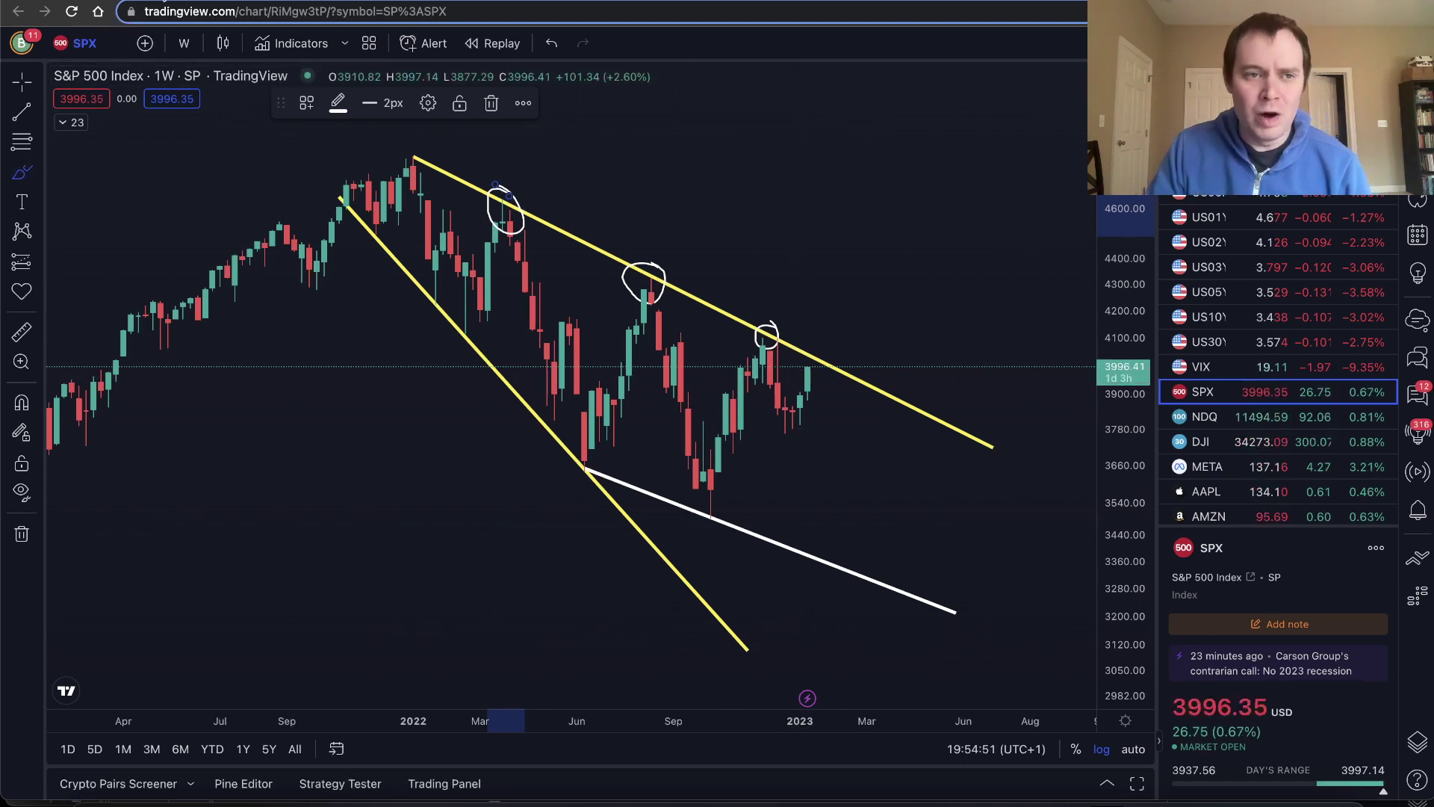
key("ctrl+Tab")
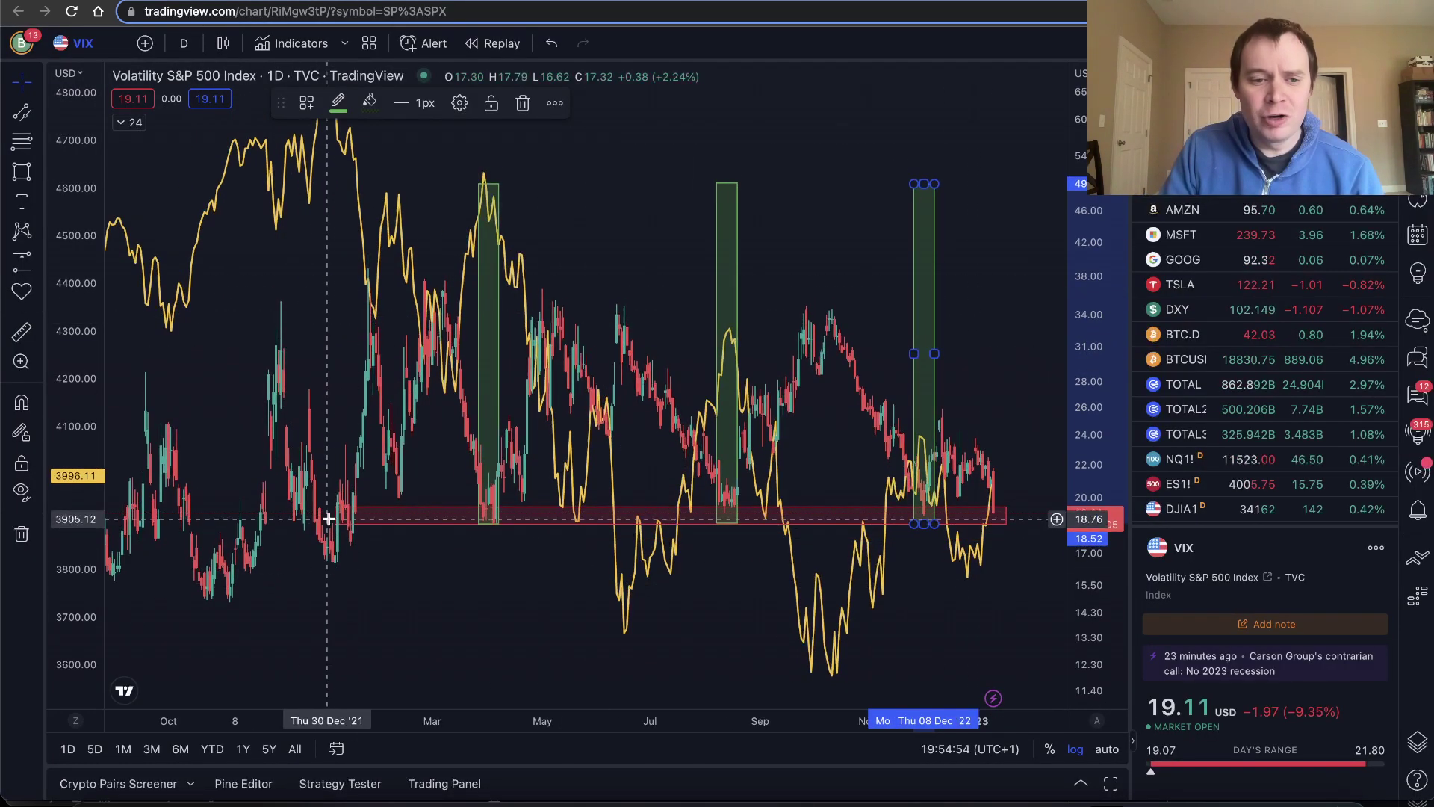
Drag the red band's left edge further back in time, then show SPX weekly
left_click_drag(334, 510, 297, 515)
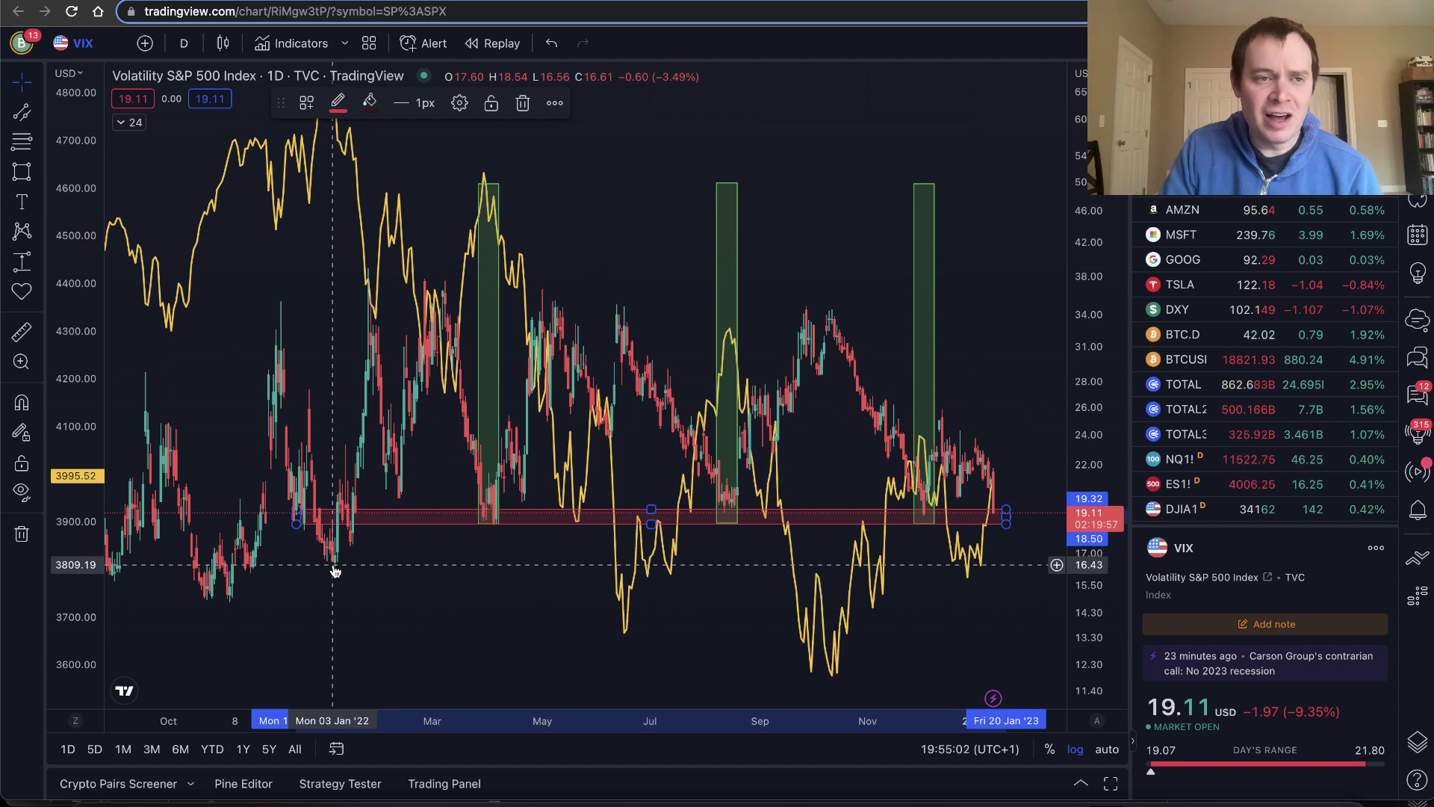
key("ctrl+Tab")
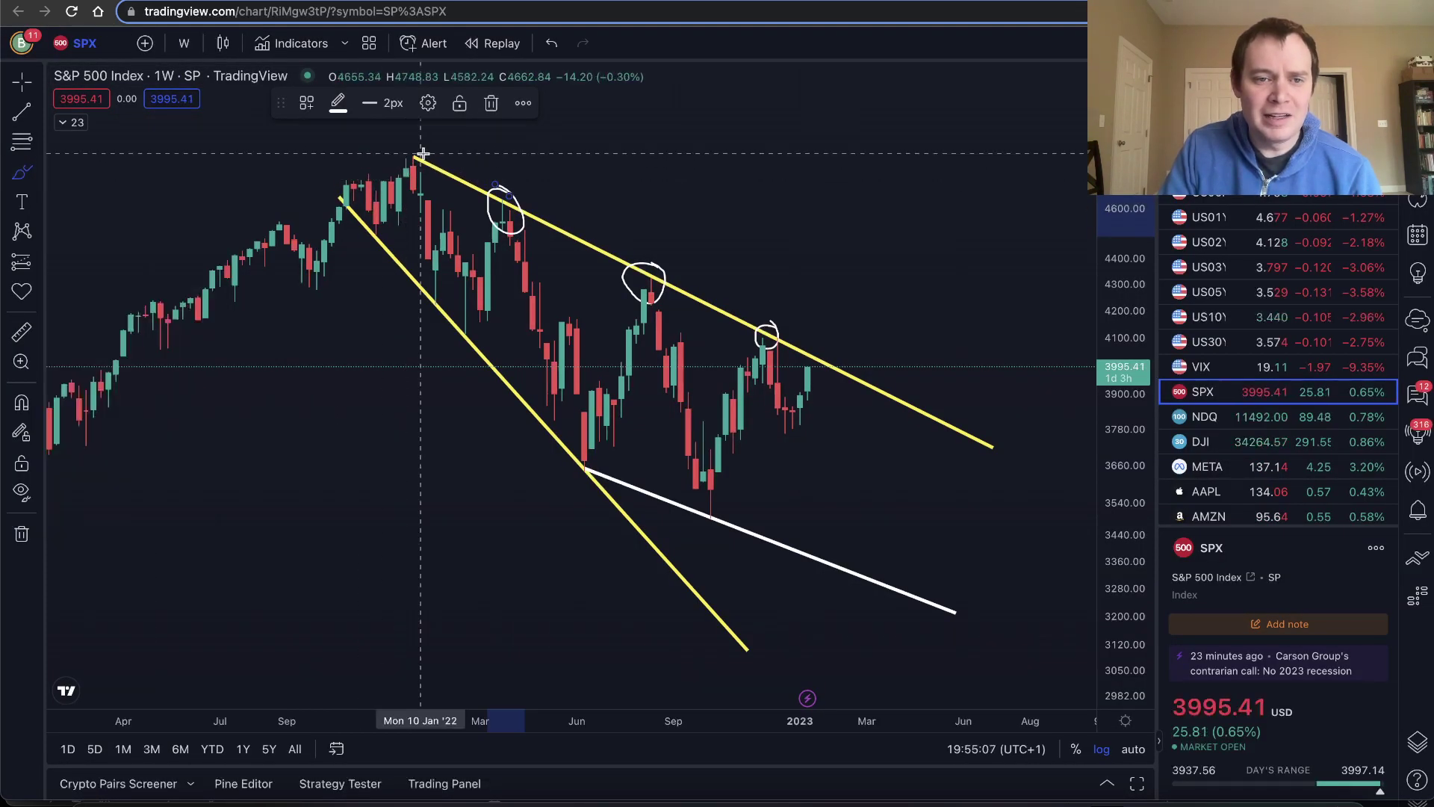
Circle the January 2022 SPX peak at the wedge's top, then return to VIX
left_click_drag(412, 146, 408, 146)
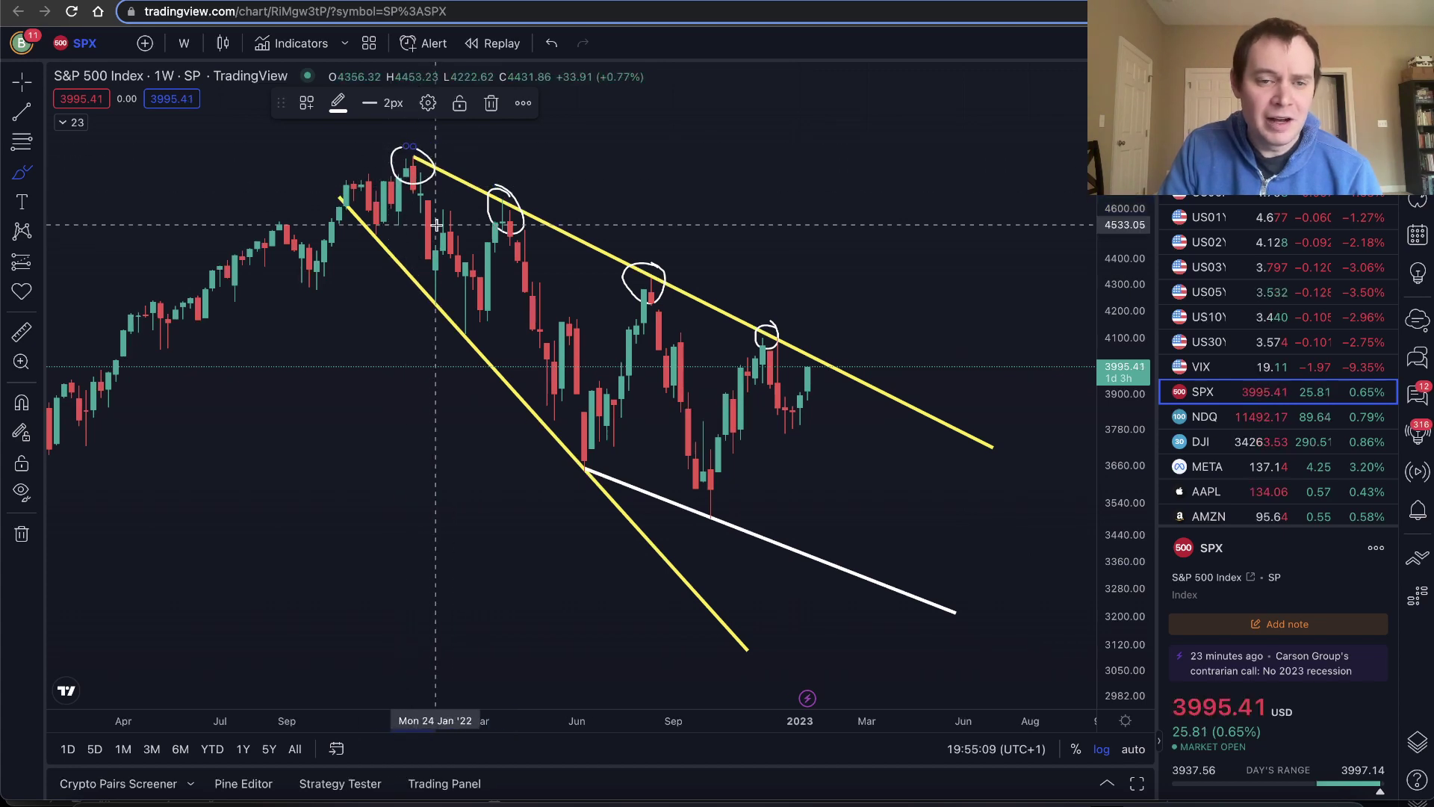
key("ctrl+Tab")
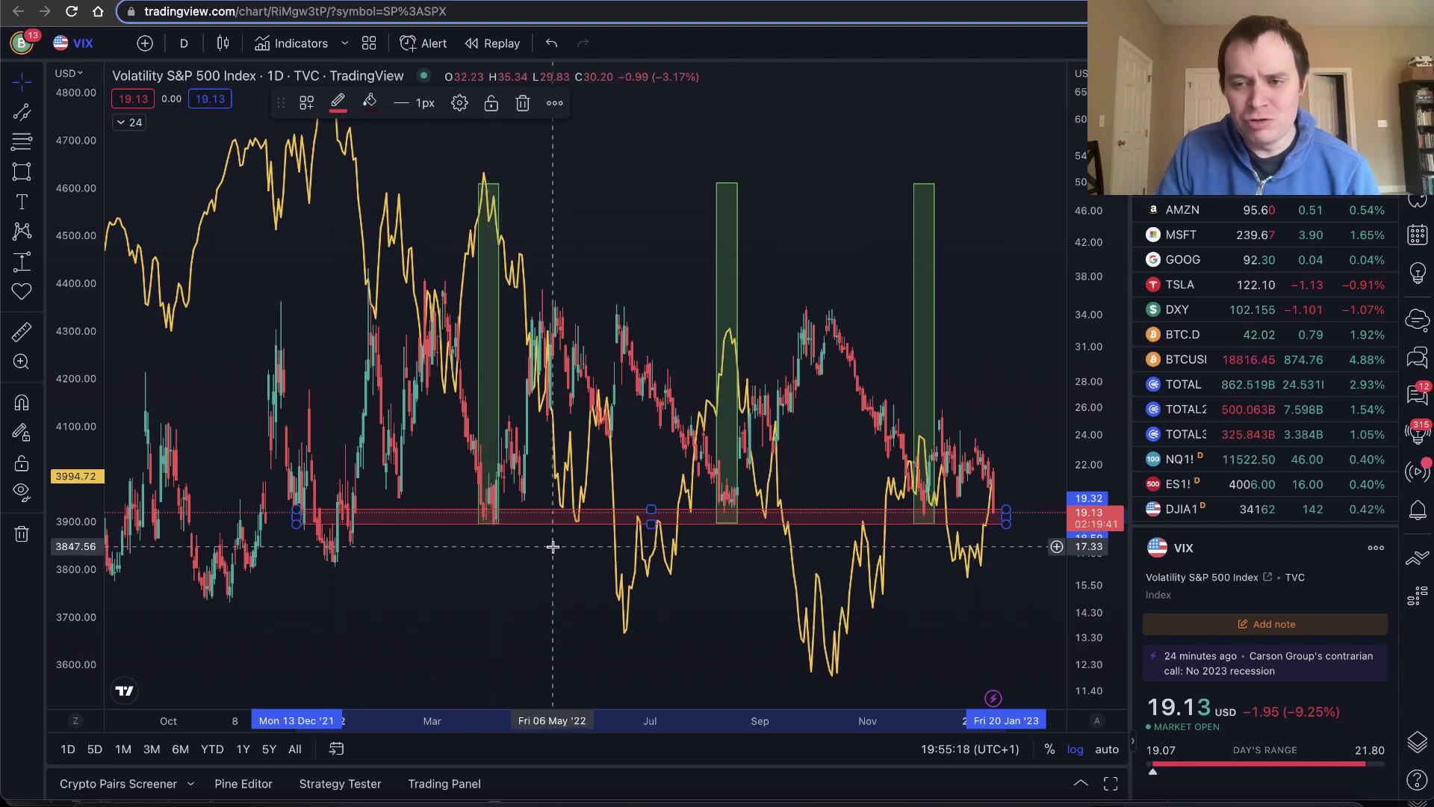
left_click(21, 84)
left_click(975, 384)
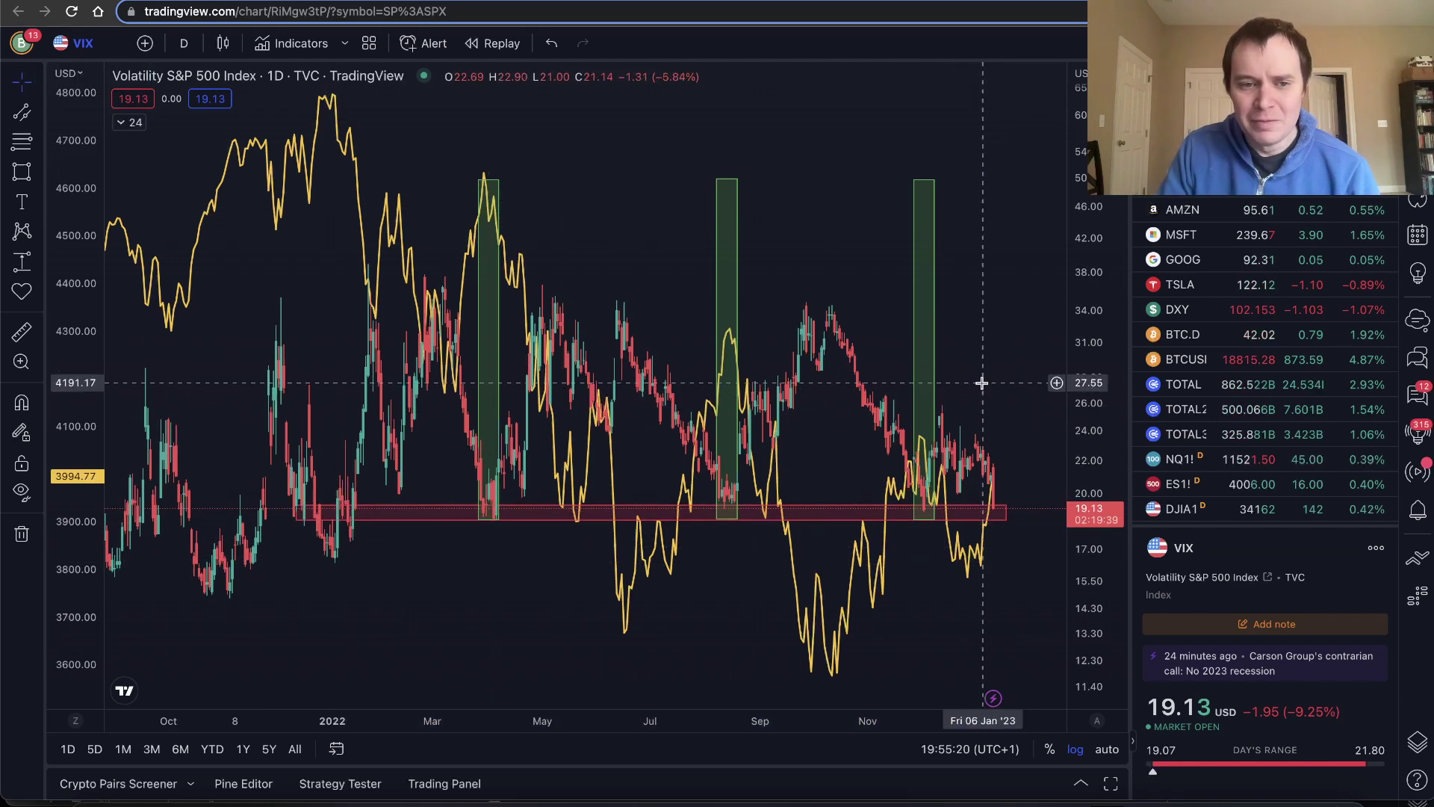